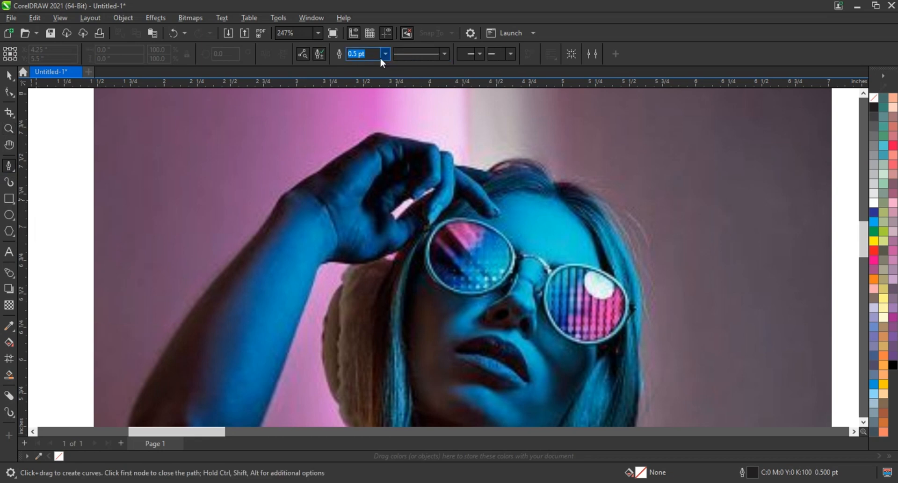
Set the document's default outline width for graphic objects to 2.0 pt
click(385, 54)
click(366, 112)
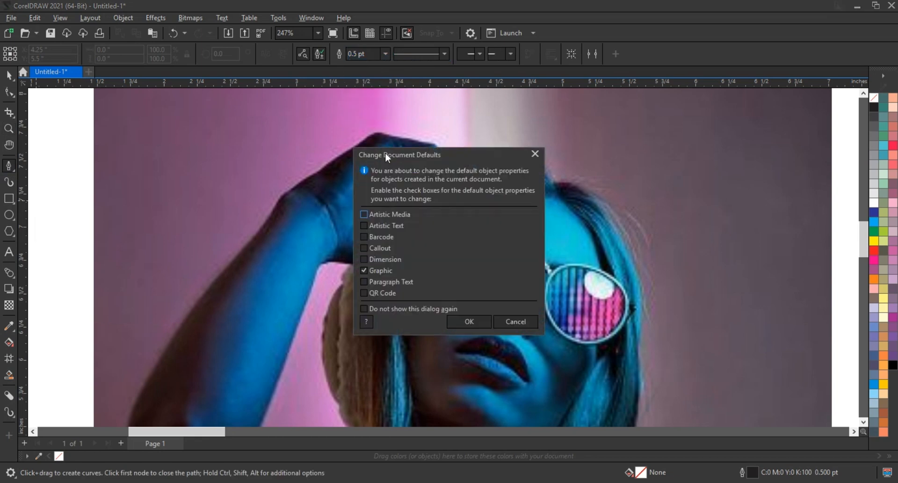
click(460, 322)
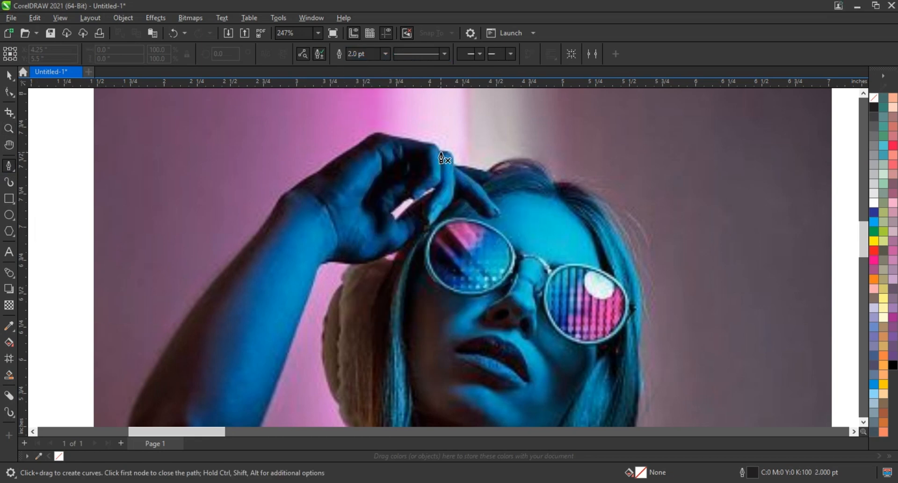
Trace the upper edge of the raised hand and outer forearm with the Pen tool and colour the path's outline yellow
click(392, 134)
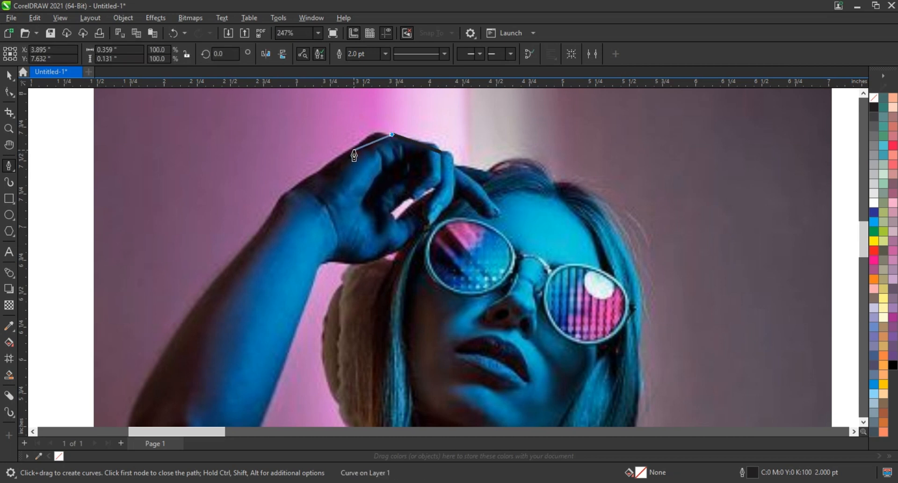
click(322, 171)
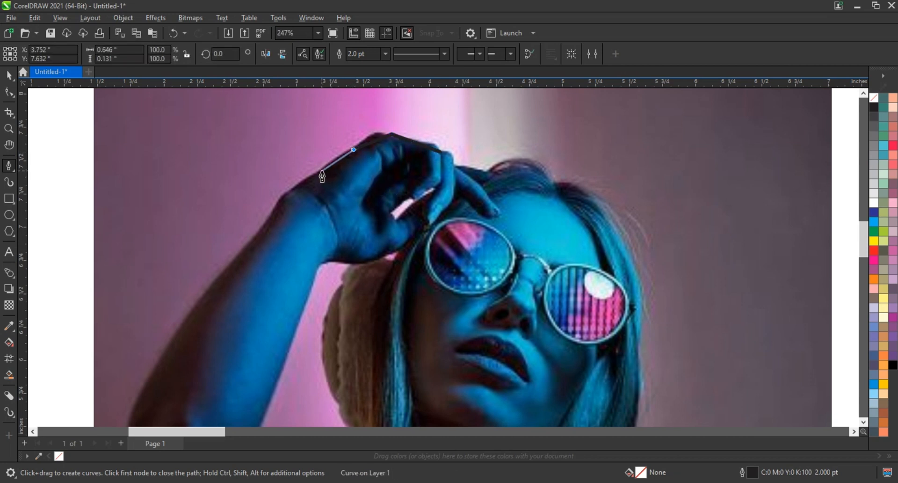
click(272, 210)
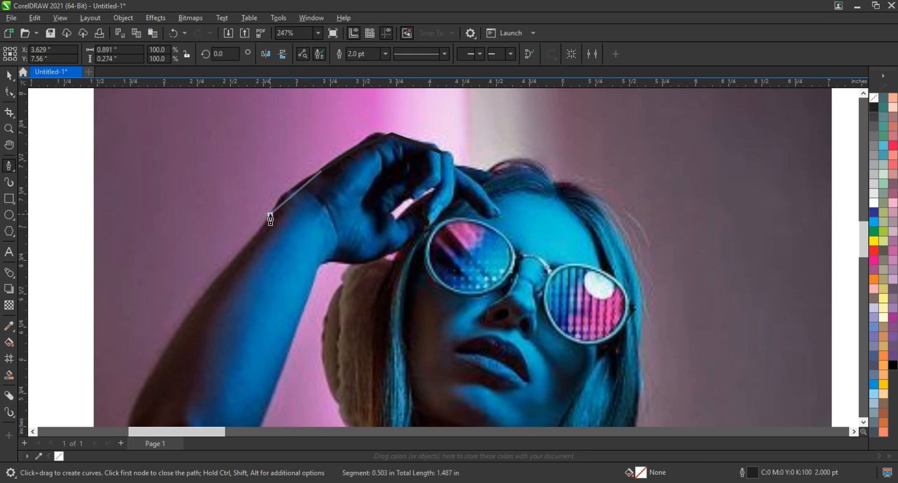
double_click(179, 330)
key(space)
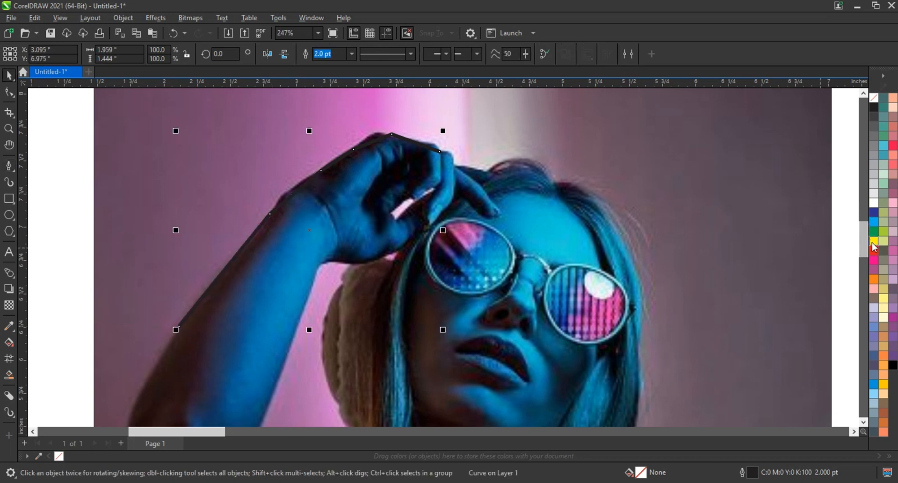
right_click(874, 248)
key(Return)
Continue the yellow path along the outer elbow, upper arm and sleeve down to the photo's bottom edge
scroll(377, 177, down, 4)
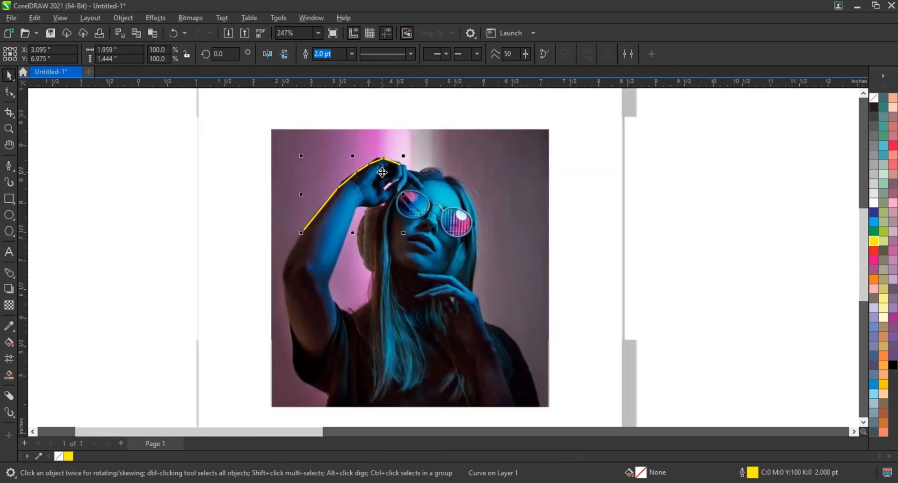
click(10, 134)
drag(220, 185, 592, 414)
click(9, 167)
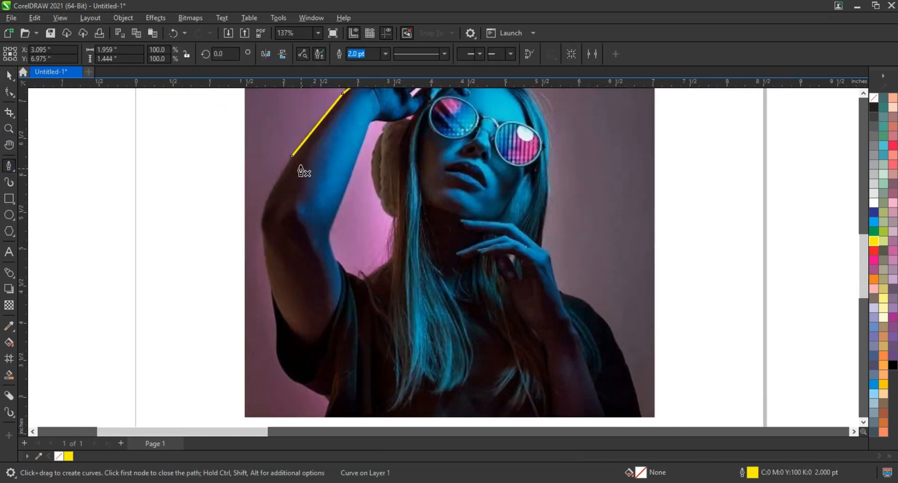
click(268, 199)
click(271, 289)
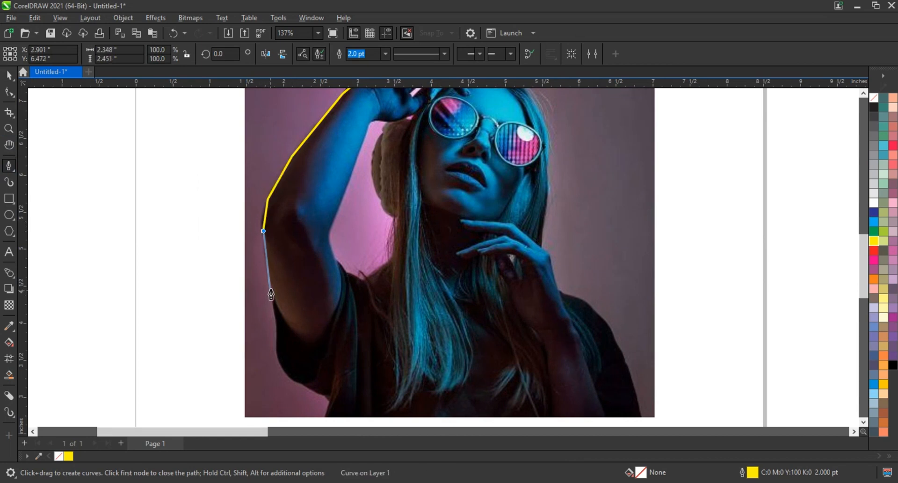
click(278, 330)
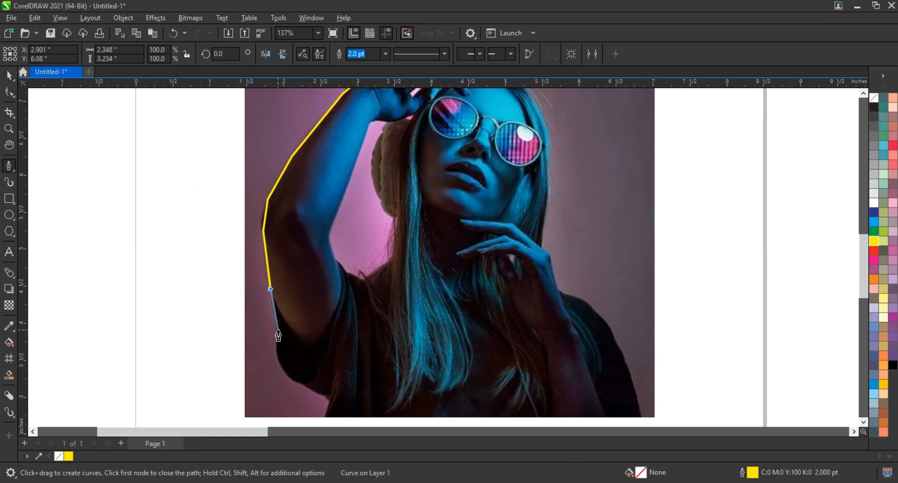
click(298, 379)
click(331, 397)
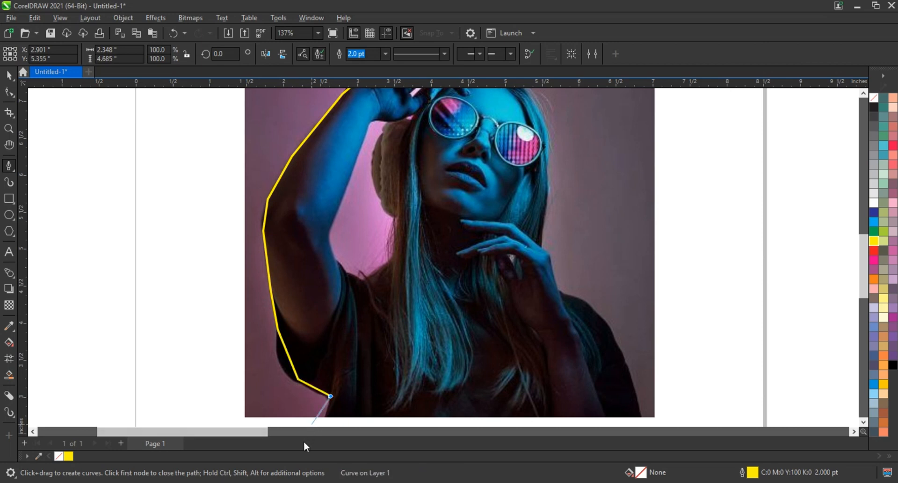
click(323, 418)
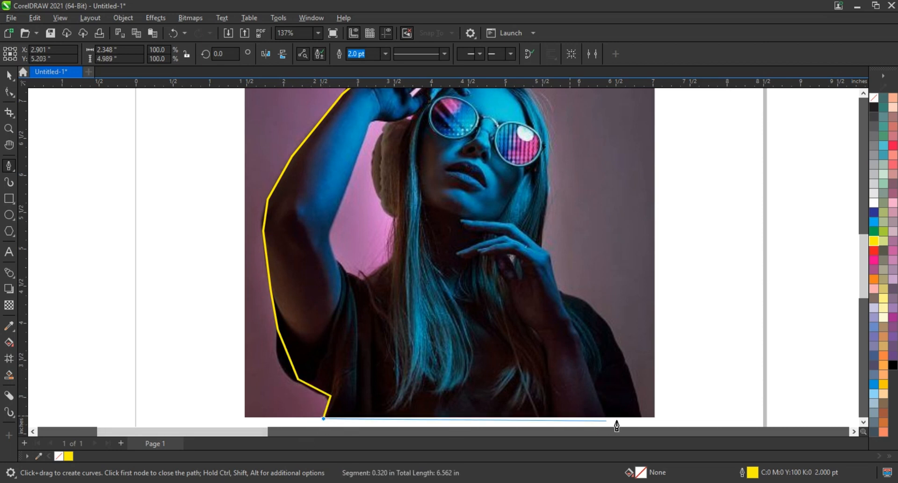
Extend the path along the photo's bottom edge, up the shoulder and lower hand, and up the hair to the sunglasses
click(641, 417)
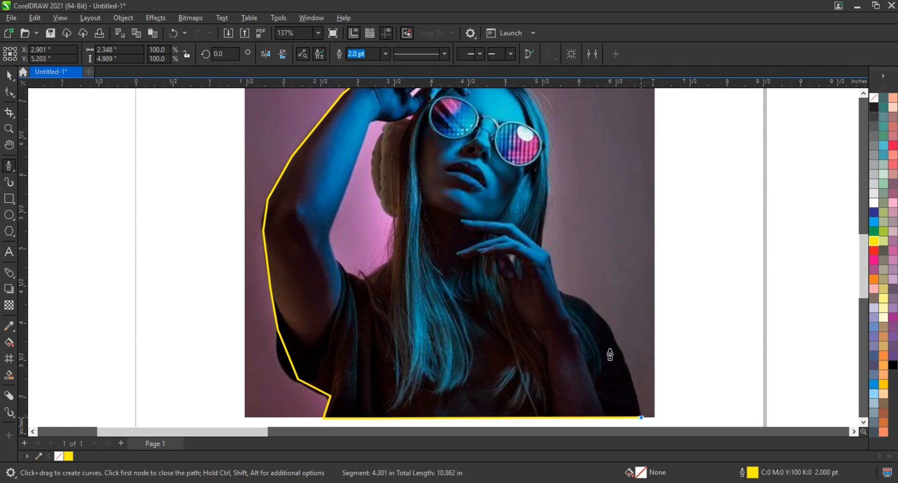
click(558, 295)
click(540, 245)
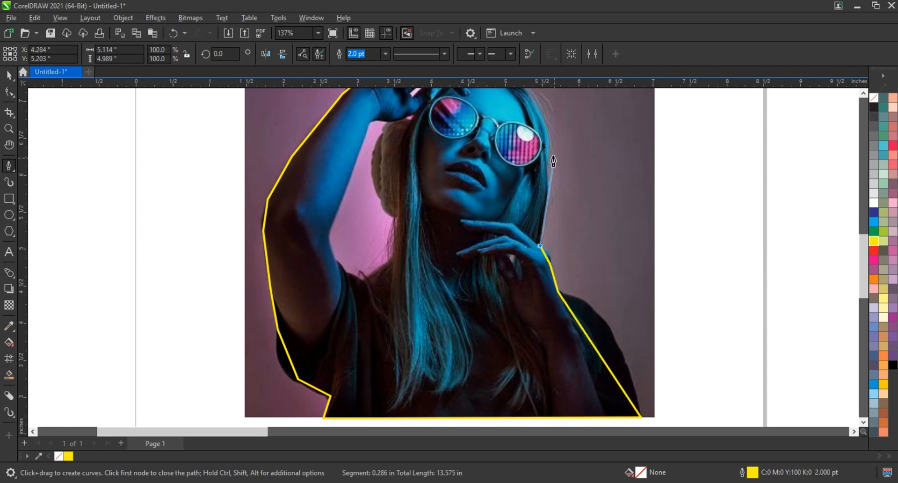
click(547, 152)
Continue the path over the top of the head and close it at its starting point on the raised hand
key(space)
click(864, 93)
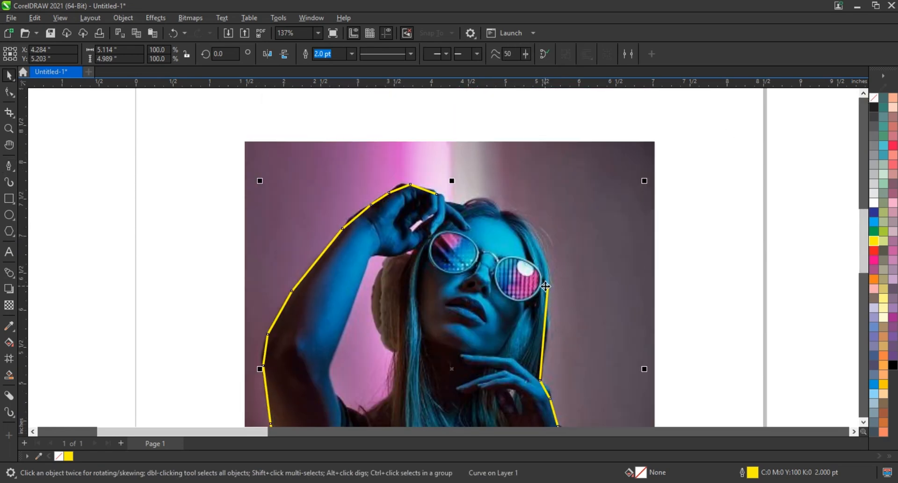
key(space)
click(546, 286)
click(501, 210)
click(462, 206)
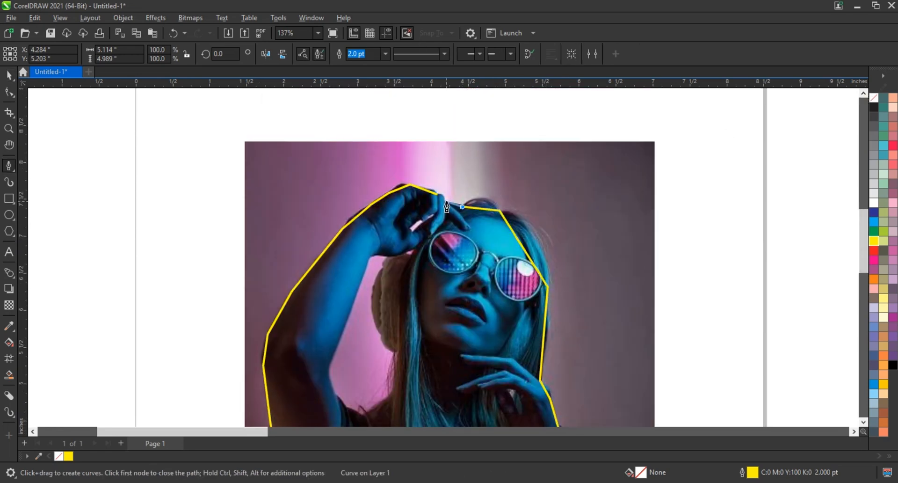
click(439, 194)
Bend the outline's straight segments around the raised hand, the top of the head and the hair with the Shape tool
scroll(394, 234, down, 3)
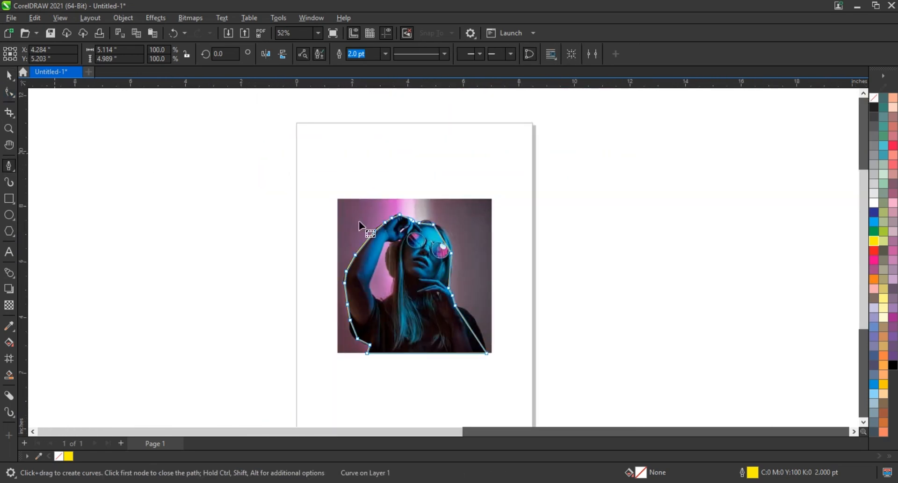
key(F10)
click(9, 129)
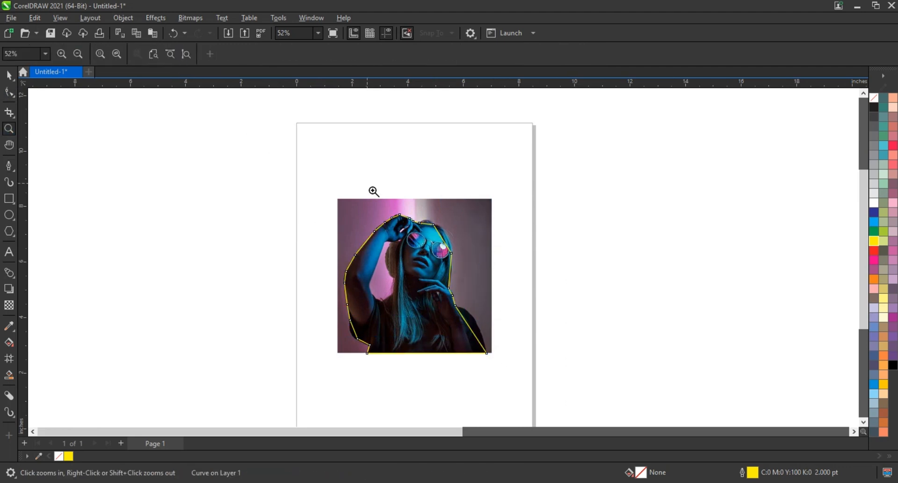
drag(371, 184, 501, 285)
click(9, 91)
drag(306, 201, 365, 207)
drag(410, 224, 410, 214)
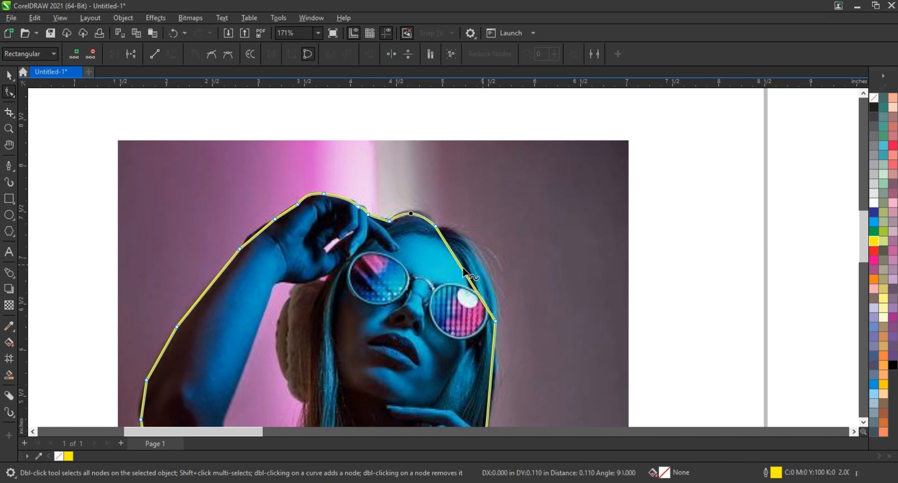
drag(462, 268, 476, 255)
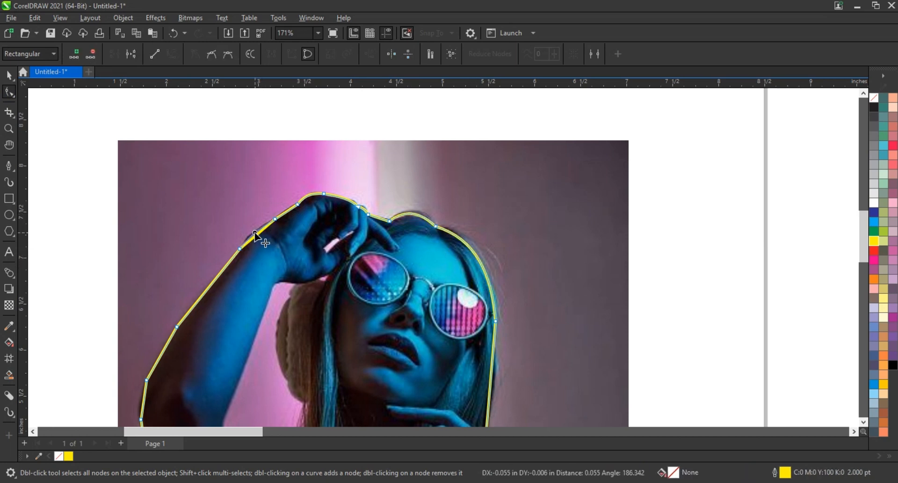
Add a node on the outer forearm and curve the outline to follow the forearm and elbow
click(202, 296)
drag(202, 295, 199, 293)
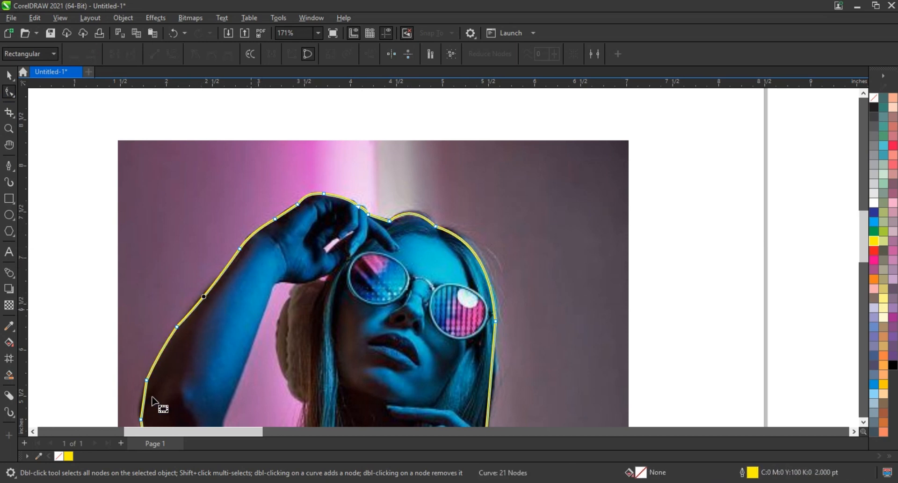
drag(143, 404, 137, 402)
Curve the lower outline segments to follow the drooping sleeve and the opposite shoulder
scroll(228, 306, down, 1)
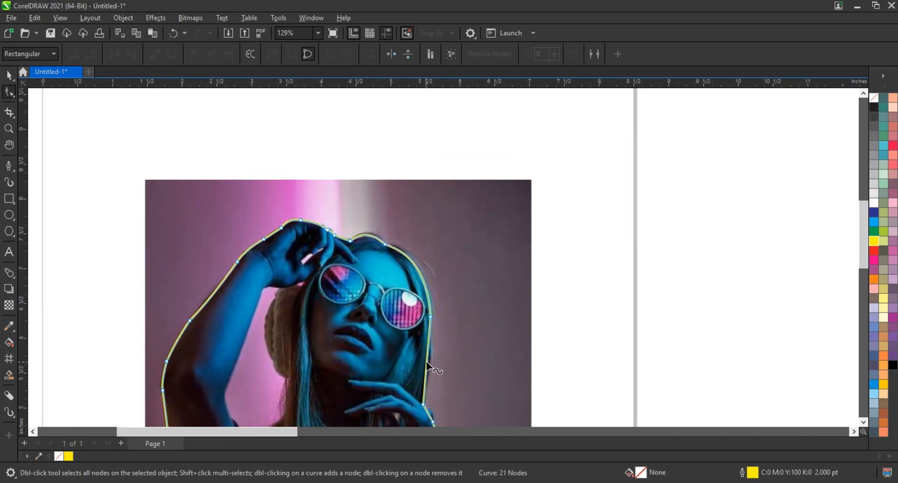
scroll(350, 257, down, 3)
key(z)
drag(261, 274, 499, 393)
click(10, 93)
drag(186, 315, 178, 319)
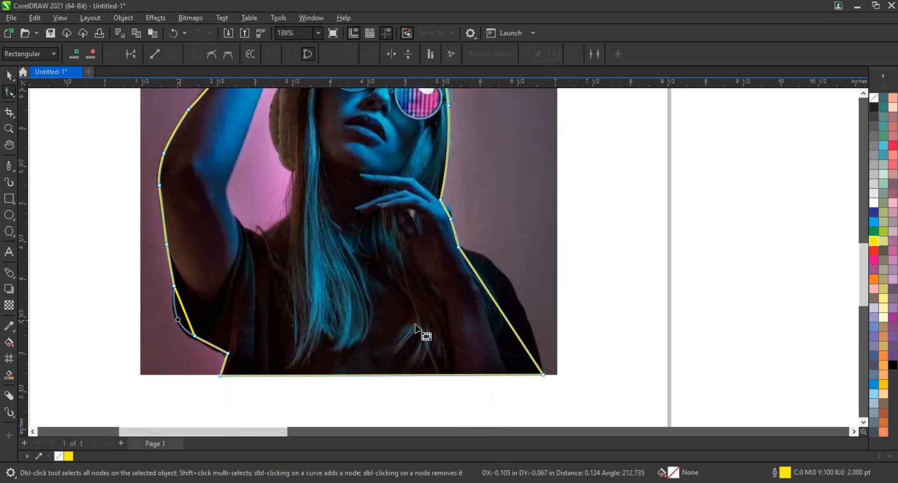
drag(500, 309, 511, 295)
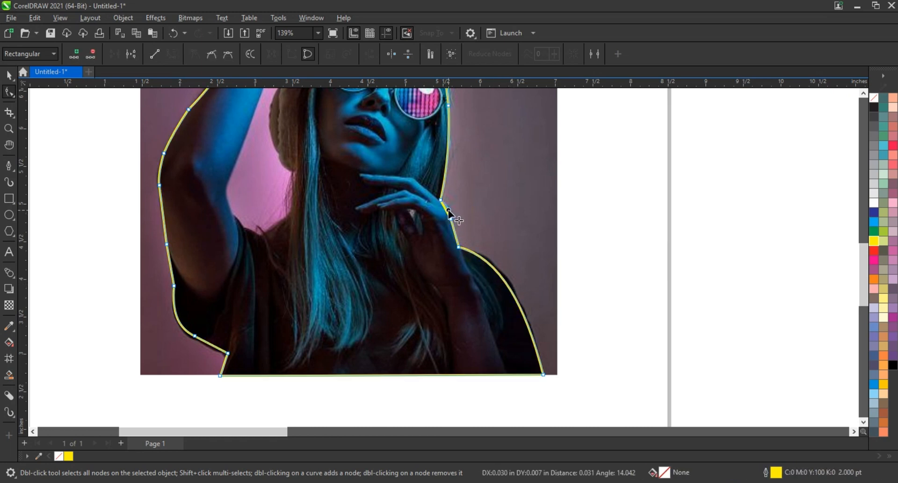
Start a second Pen path around the pink gap inside the raised arm, tracing the arm's inner edge down to the shoulder
scroll(442, 328, down, 1)
key(z)
drag(244, 111, 451, 285)
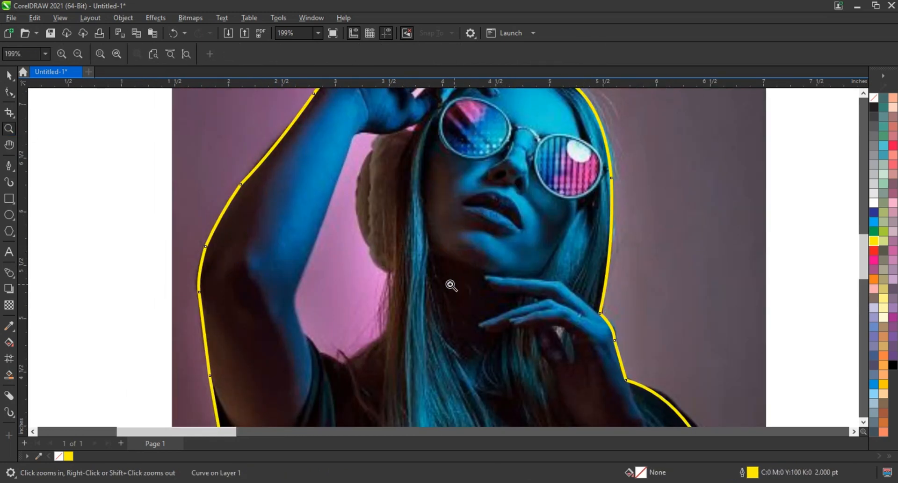
click(9, 165)
click(380, 135)
click(350, 147)
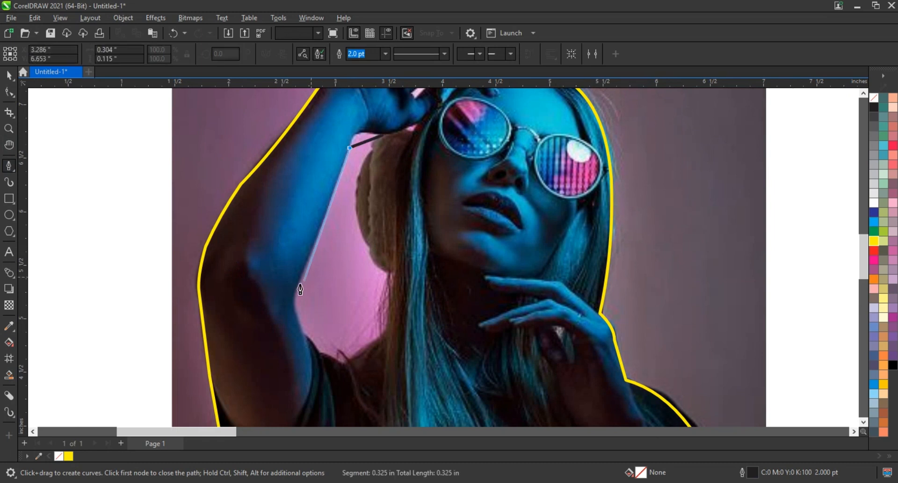
drag(300, 284, 300, 332)
click(300, 328)
click(341, 359)
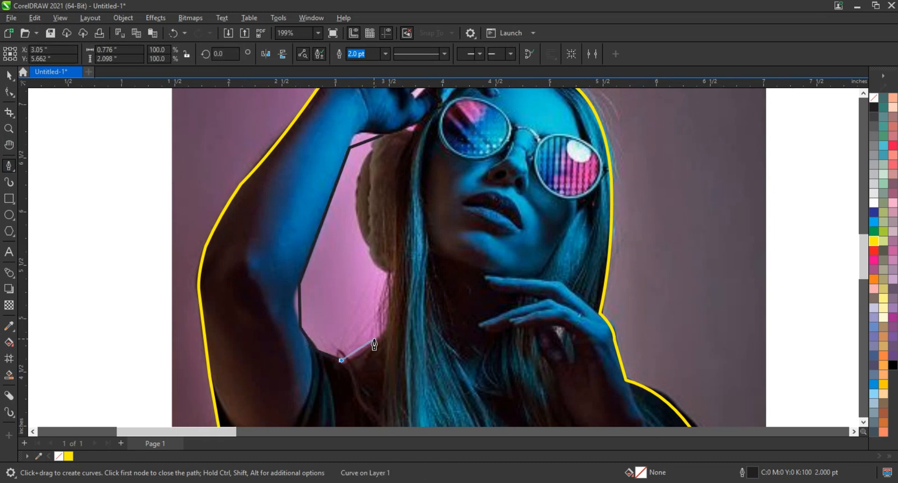
Continue the gap's path up along the hair and hat and close it at its starting point
click(375, 339)
click(395, 273)
click(369, 247)
click(371, 148)
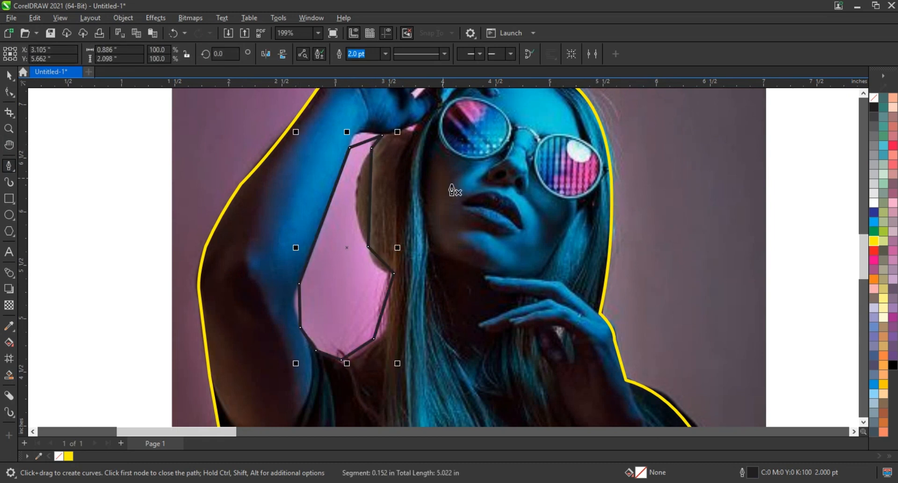
click(380, 134)
Bend the gap path's segments to fit the inner arm, shoulder, hair and hat edge
key(F10)
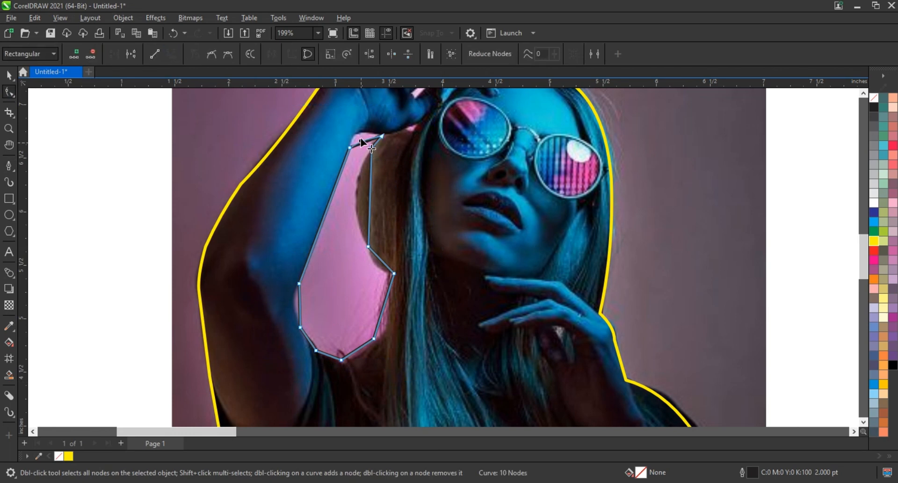
drag(361, 137, 359, 129)
drag(305, 296, 296, 304)
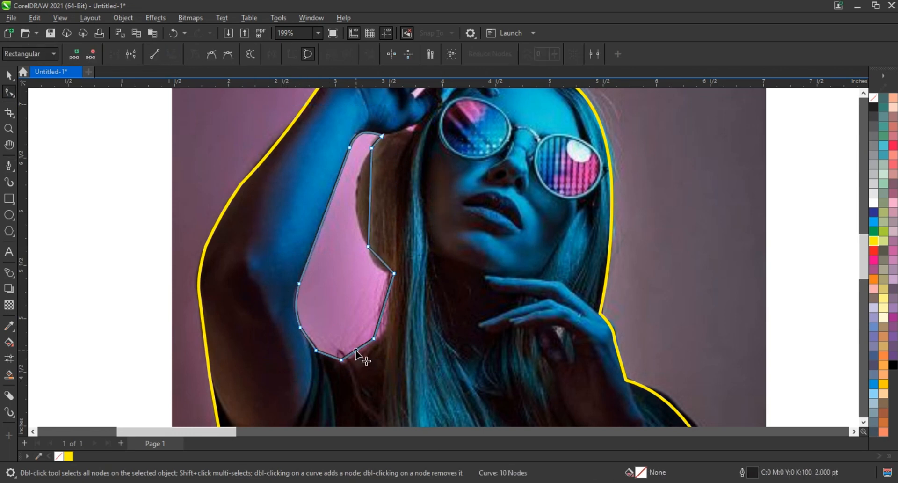
drag(357, 350, 359, 355)
click(374, 339)
drag(381, 317, 392, 331)
click(380, 266)
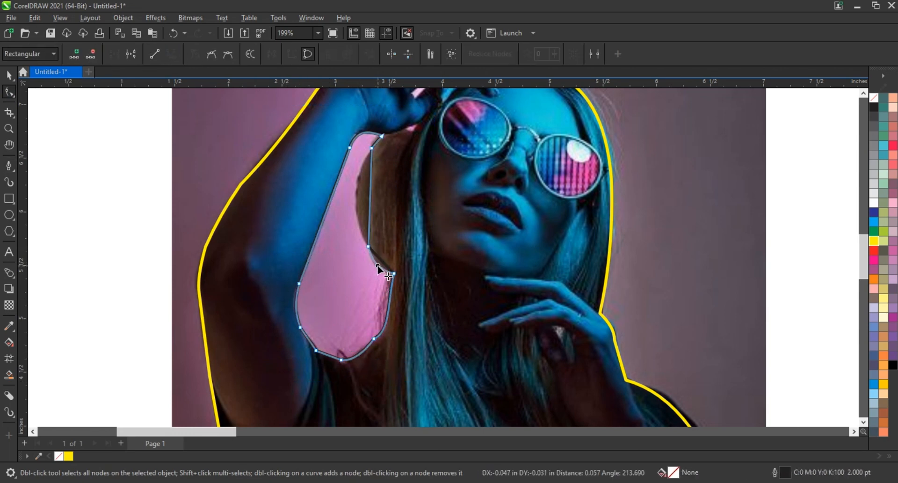
drag(369, 192, 357, 191)
Combine the inner gap path with the yellow body outline into one curve
click(9, 76)
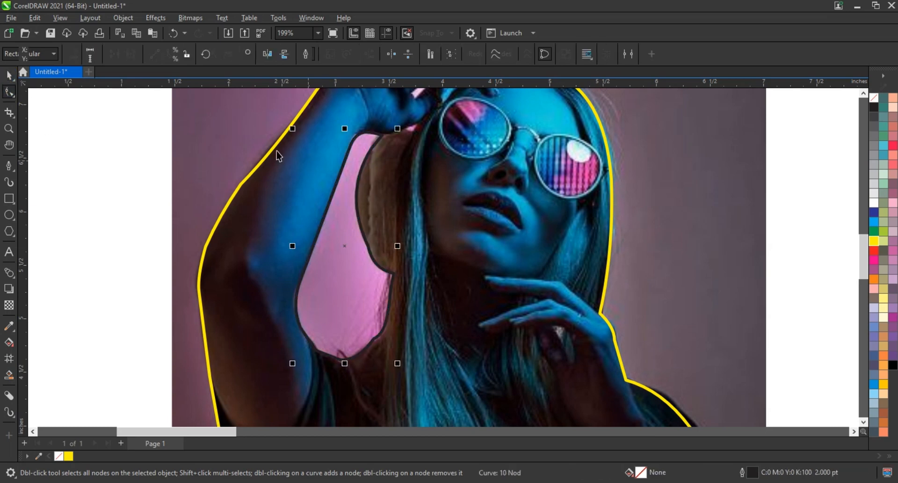
shift+click(277, 146)
click(308, 53)
Try placing the photo inside the combined outline as a PowerClip, and undo it
scroll(256, 253, down, 1)
scroll(257, 254, down, 1)
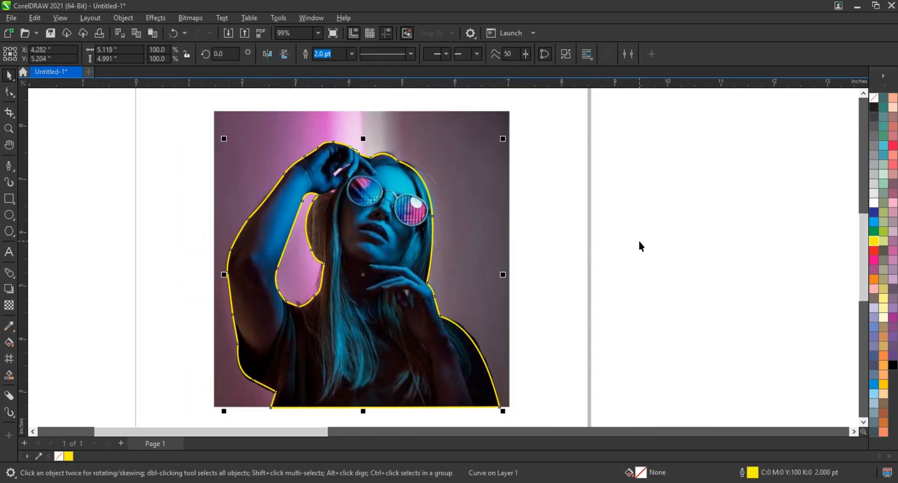
click(457, 253)
right_click(457, 253)
click(503, 311)
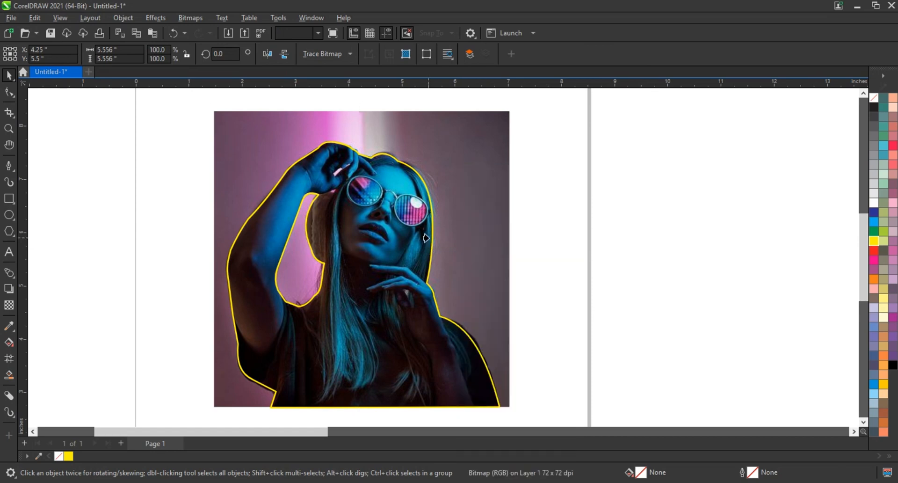
click(461, 328)
key(ctrl+z)
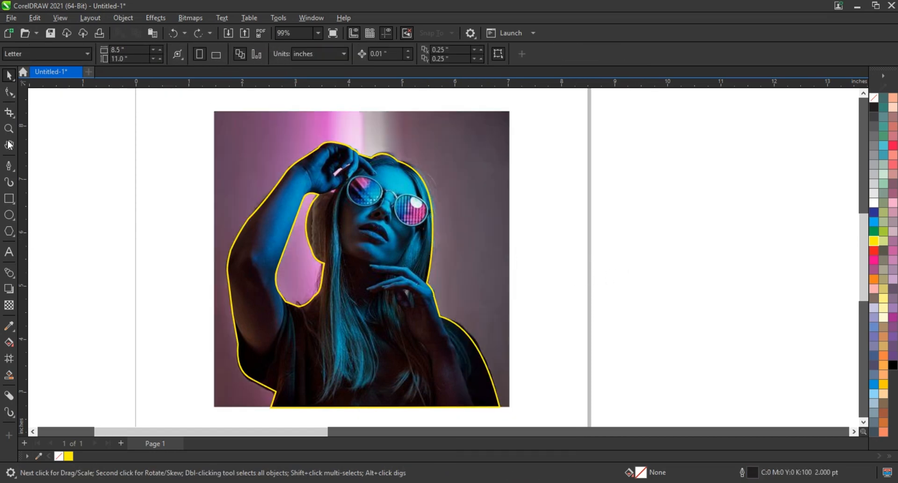
Draw a closed three-point pen path inside the left lens of the woman's sunglasses
click(9, 128)
drag(314, 161, 498, 270)
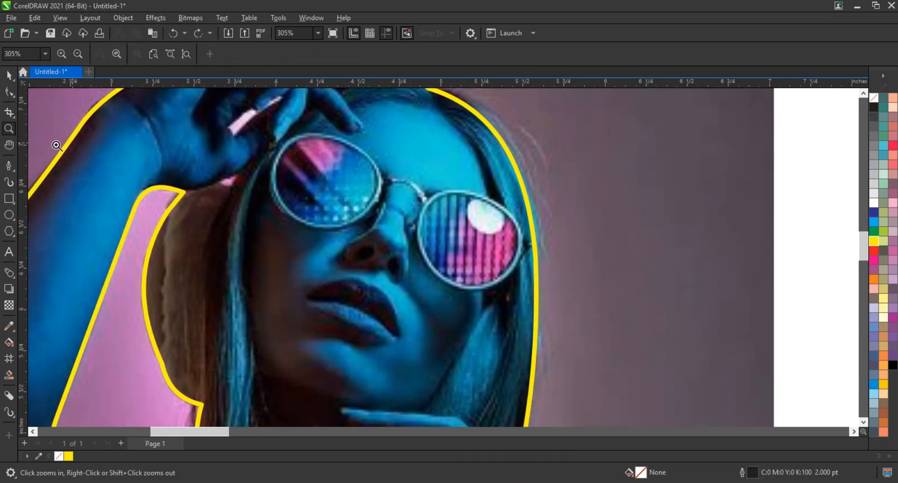
click(9, 166)
click(286, 150)
click(367, 160)
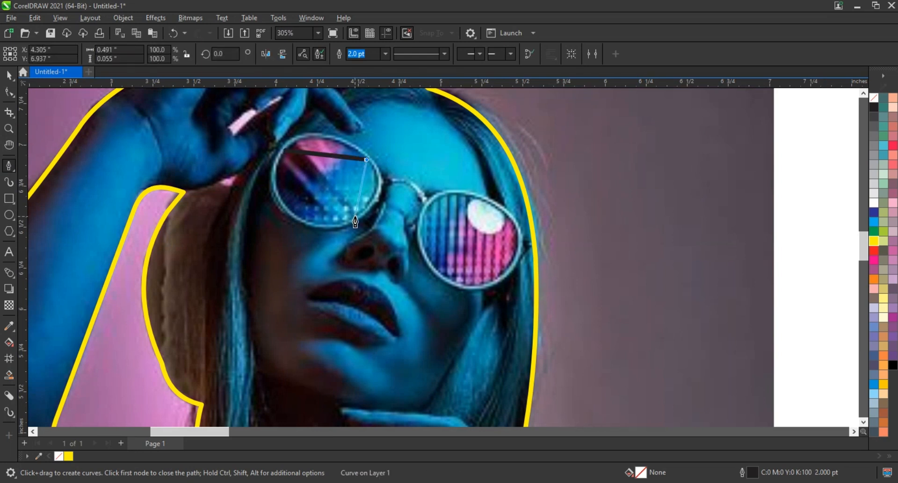
click(355, 216)
click(288, 151)
Draw a second closed three-point pen path inside the right lens of the sunglasses
click(431, 204)
click(500, 210)
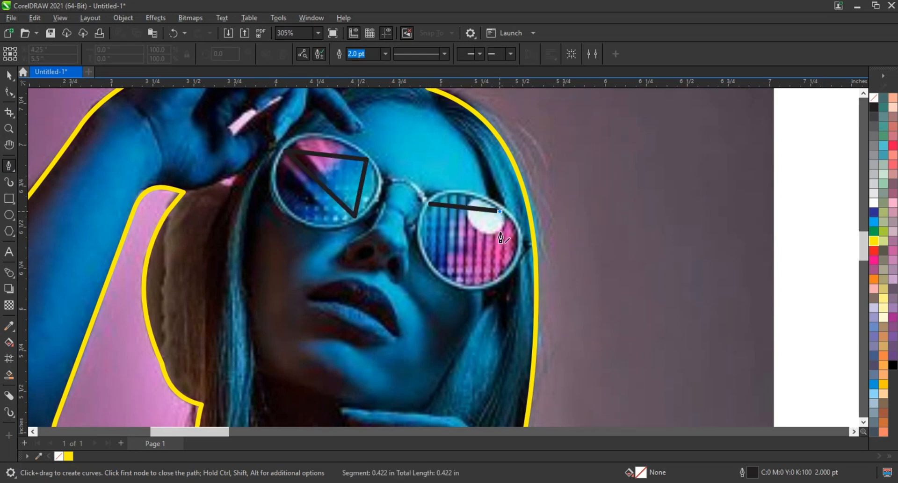
click(505, 269)
click(430, 204)
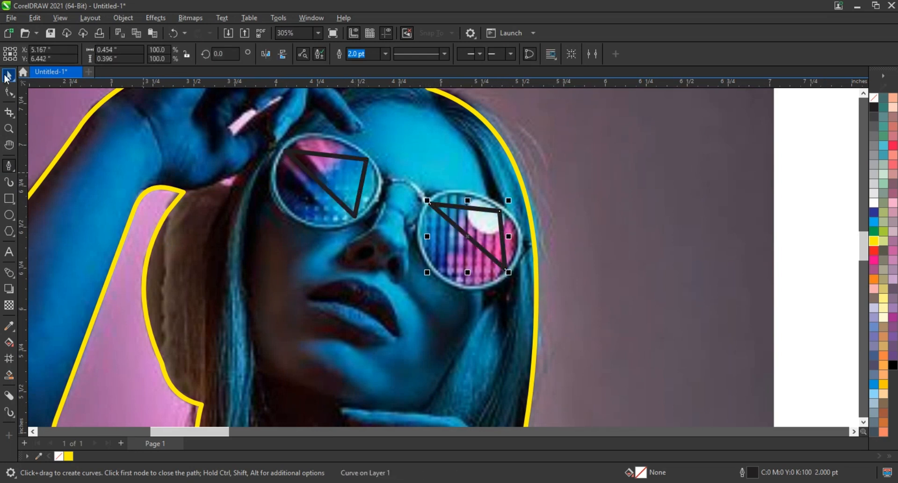
Combine the two lens triangles into one curve and select all their nodes for shaping
click(8, 75)
click(9, 93)
drag(184, 130, 545, 304)
Bend the left lens path's segments so they follow the round rim of the glasses
drag(311, 155, 296, 128)
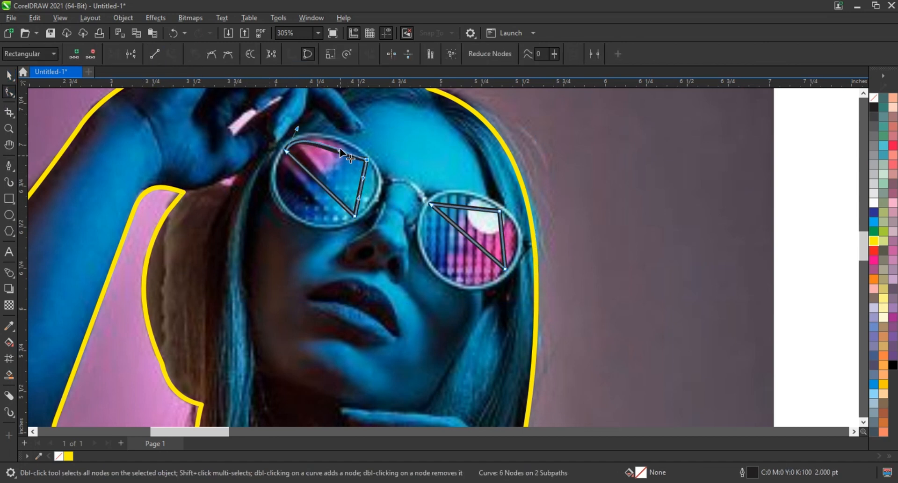
drag(364, 178, 308, 229)
drag(309, 174, 263, 188)
drag(308, 229, 293, 241)
drag(284, 151, 283, 150)
Bend the right lens path's segments to fit the inside of its rim, and finish node editing
drag(458, 206, 457, 197)
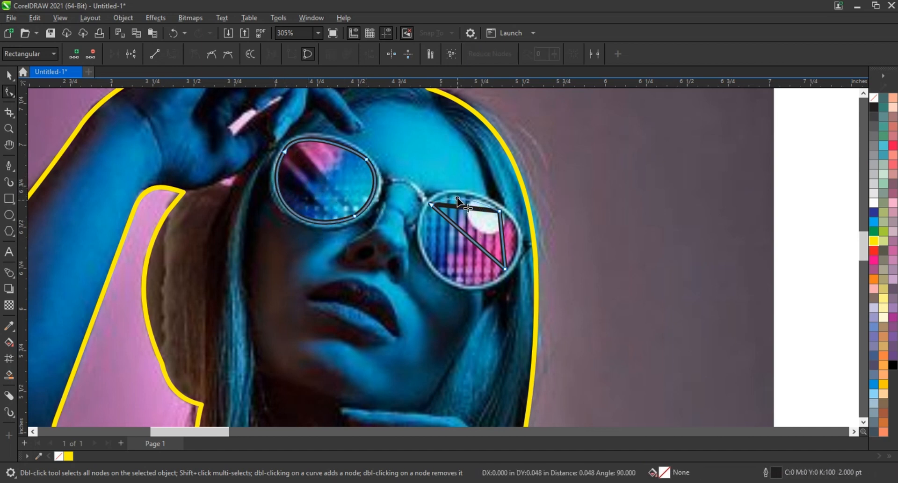
drag(501, 236, 405, 240)
drag(458, 268, 452, 277)
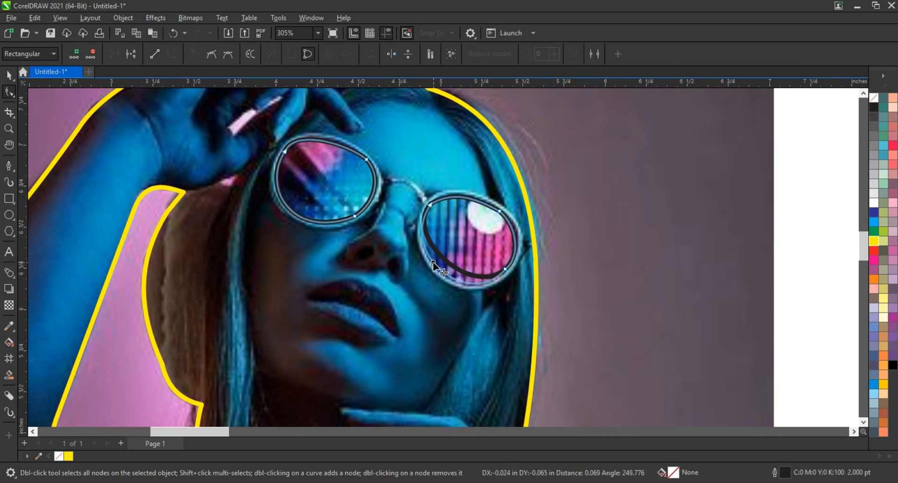
click(488, 305)
click(9, 76)
key(space)
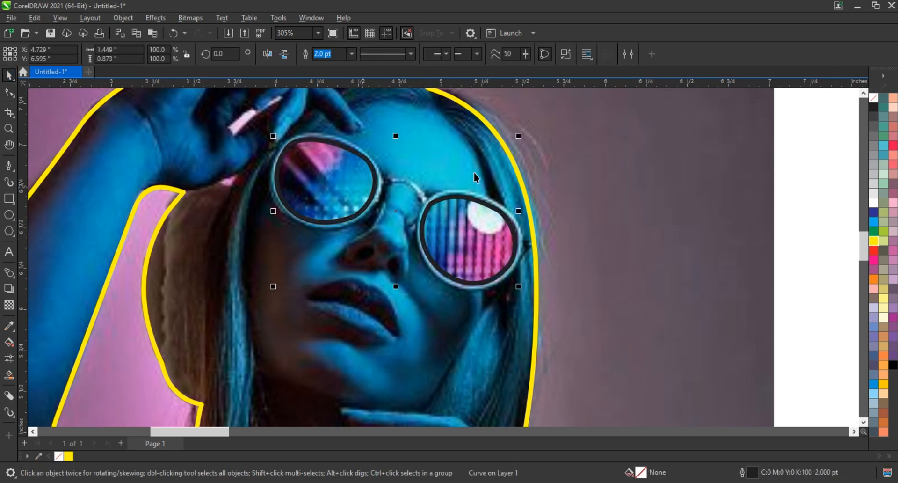
Try bringing the photo to the front of the stack, and undo it
click(530, 167)
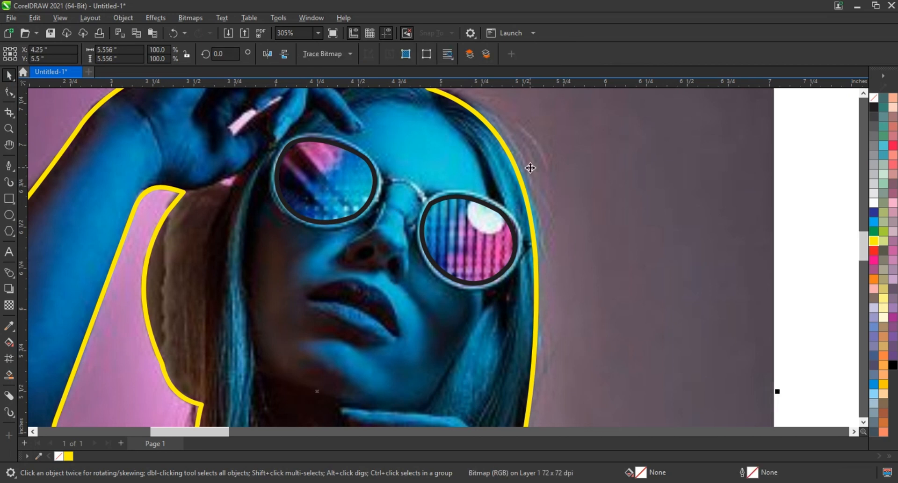
key(shift+Page_Up)
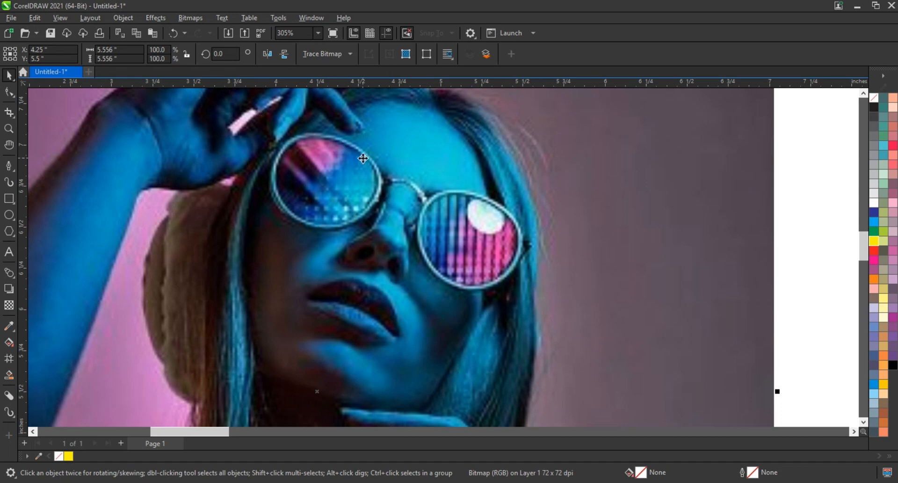
key(ctrl+z)
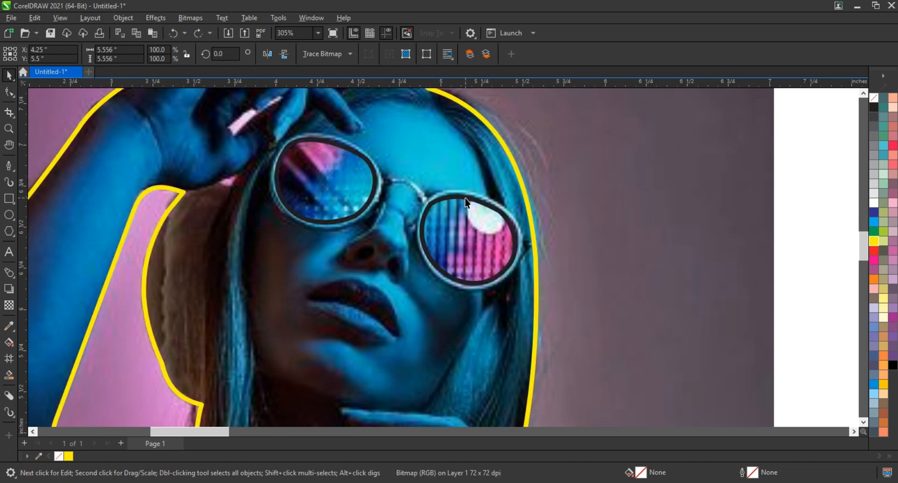
Fill the combined lens curve with amber yellow (C:0 M:20 Y:100 K:0)
click(466, 198)
scroll(430, 210, down, 2)
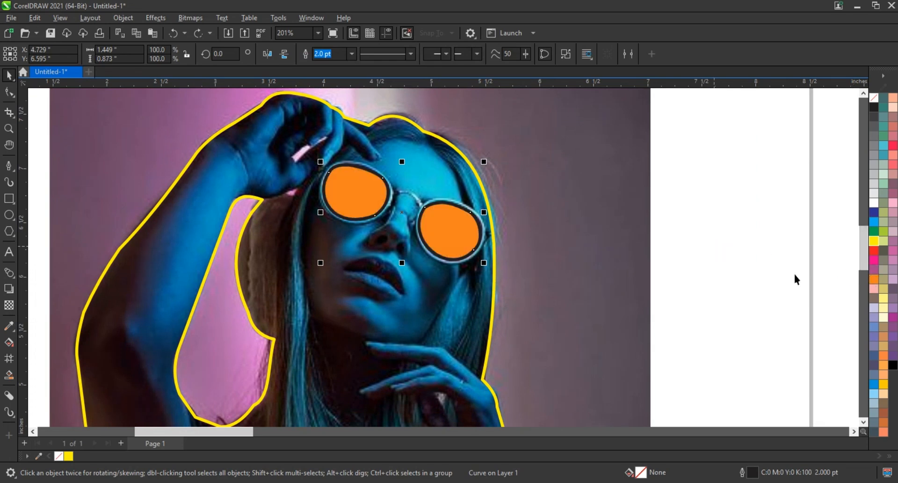
click(884, 386)
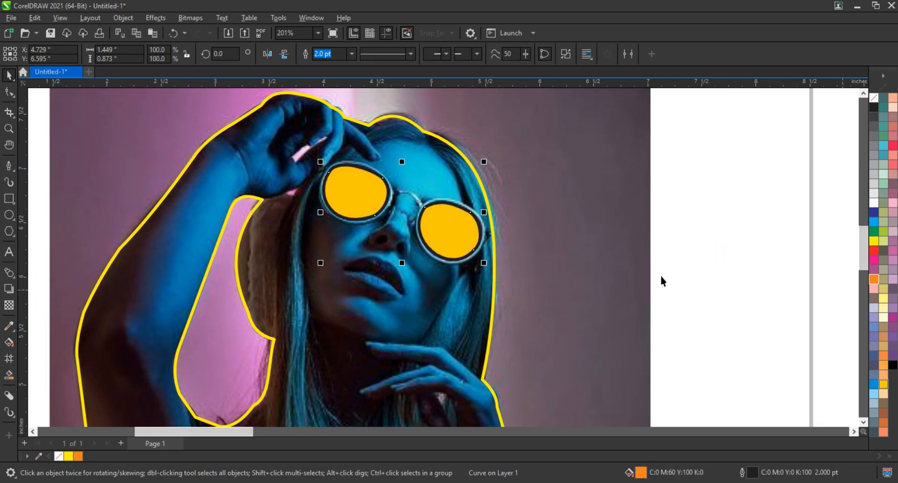
Convert the photo to a Grayscale (8-bit) bitmap at 300 dpi
scroll(646, 279, down, 1)
click(568, 250)
right_click(568, 248)
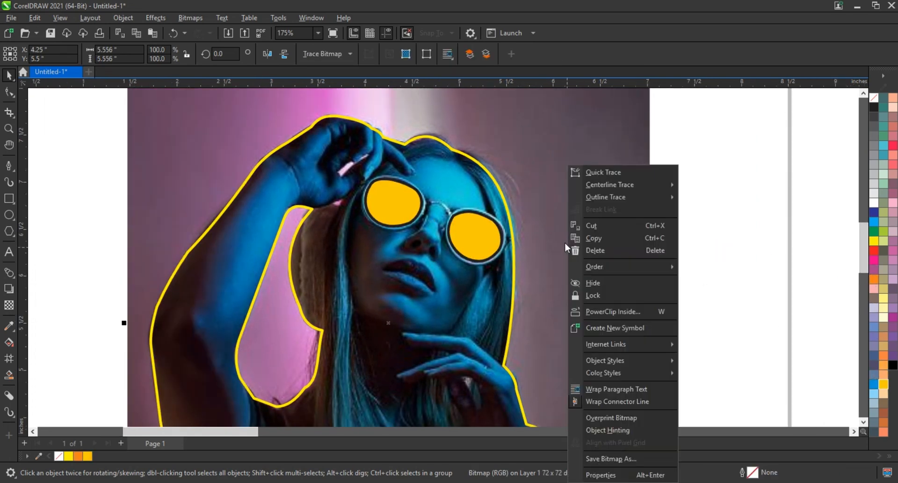
click(512, 169)
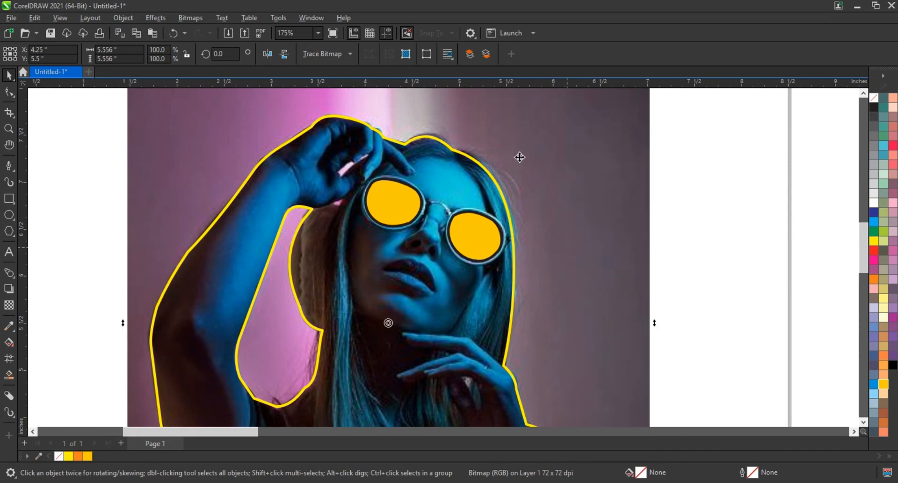
click(178, 15)
click(186, 30)
drag(454, 172, 607, 172)
click(609, 210)
click(605, 240)
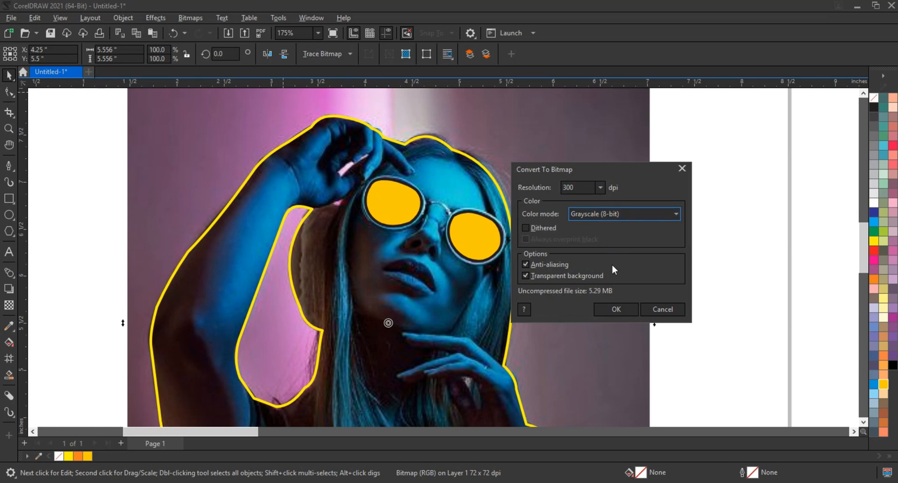
click(617, 309)
scroll(481, 240, down, 3)
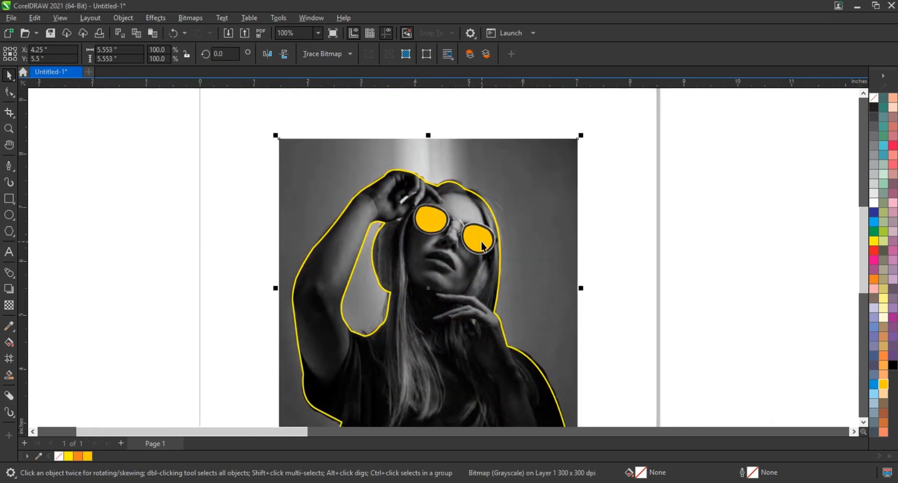
scroll(540, 235, up, 1)
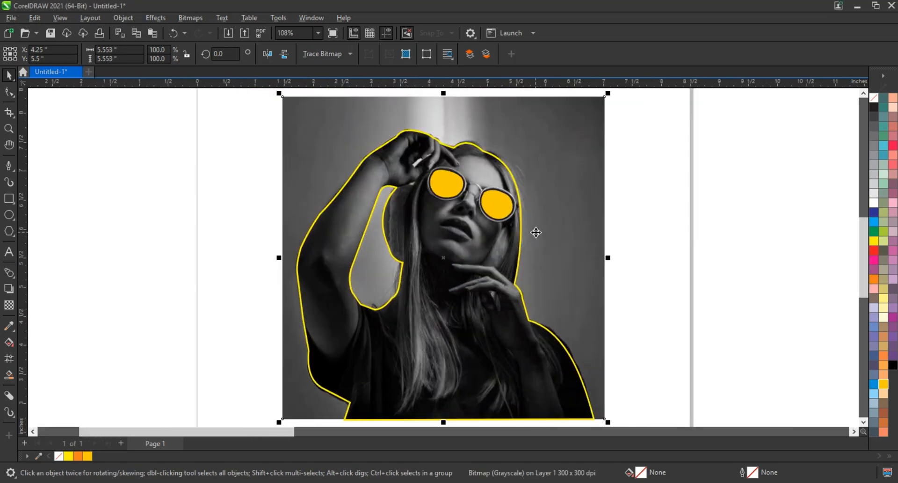
Apply a uniform transparency of 21 with the Overlay merge mode to the amber lens curve
key(Escape)
click(496, 214)
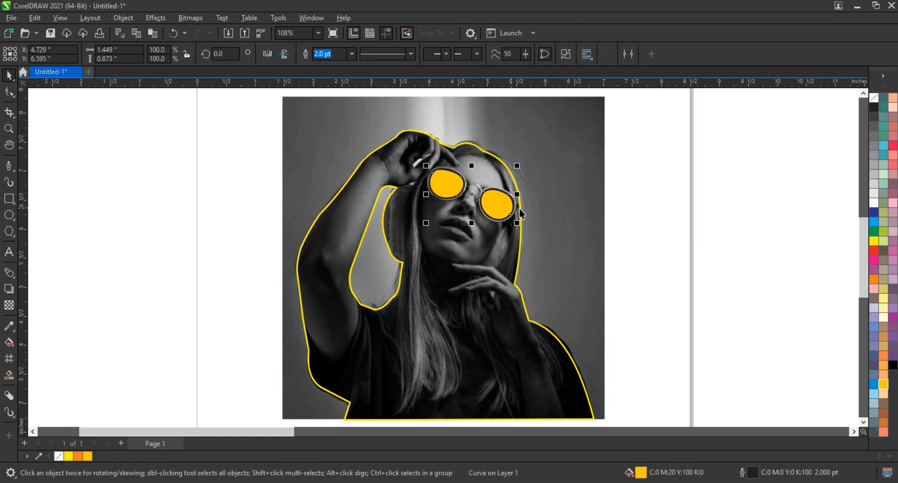
click(9, 305)
click(127, 53)
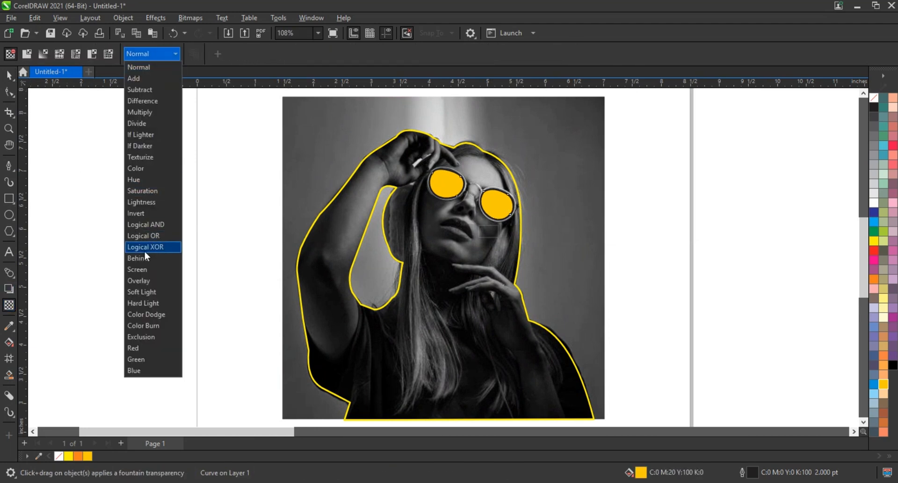
click(145, 281)
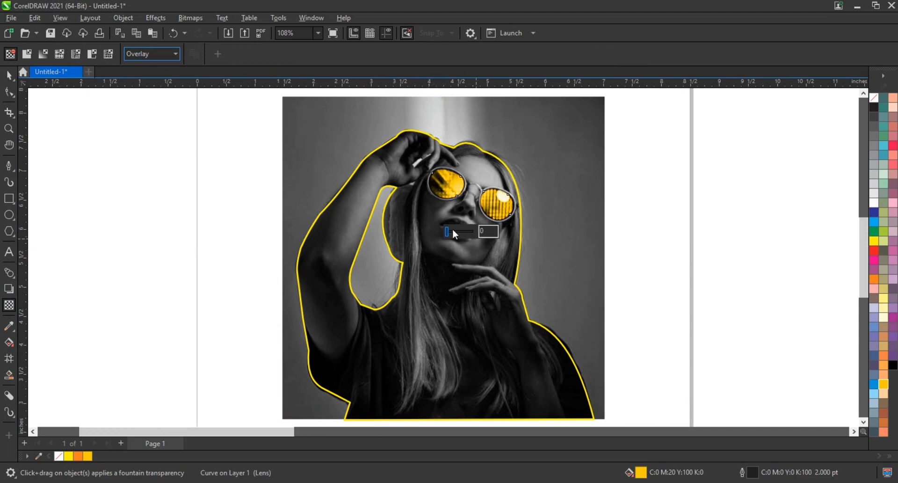
click(453, 229)
click(9, 75)
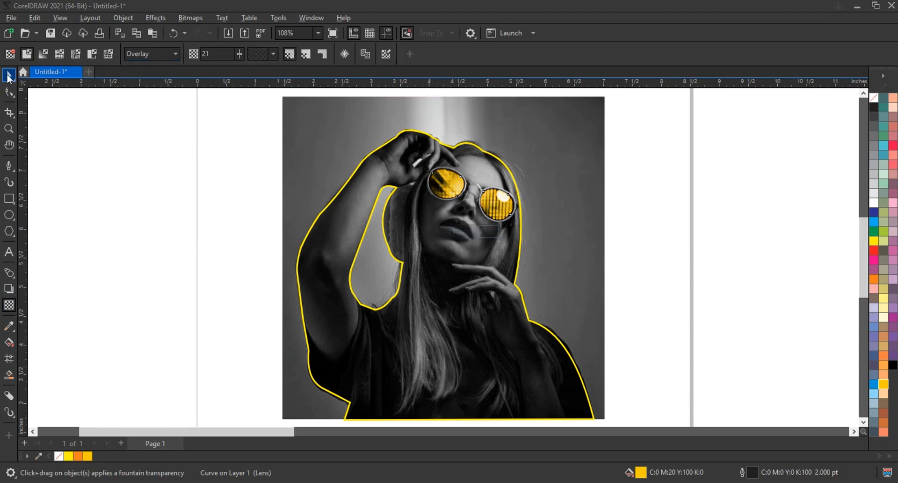
click(55, 137)
PowerClip the grayscale photo inside the yellow body outline and delete the colour photo behind it
click(564, 239)
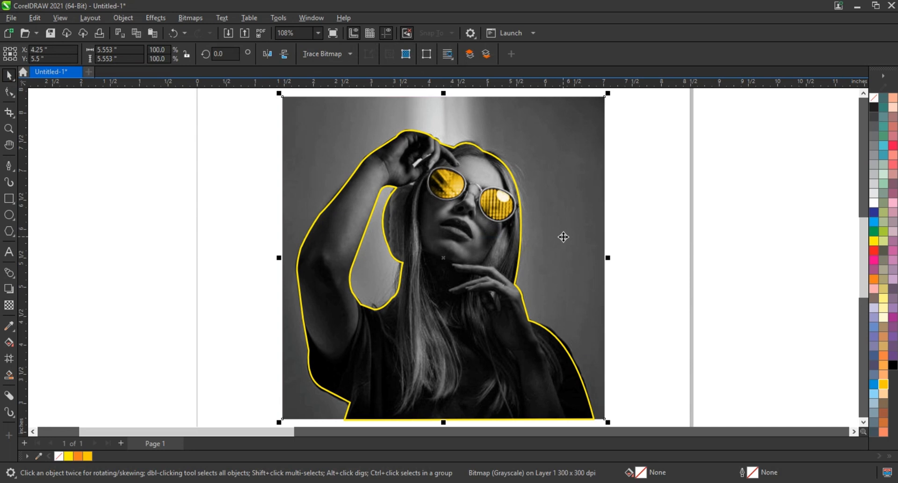
right_click(564, 237)
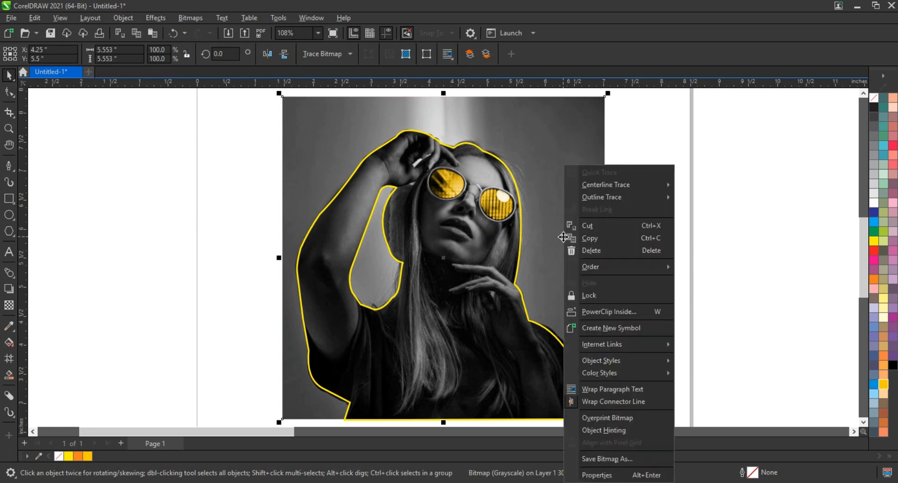
click(592, 316)
click(511, 282)
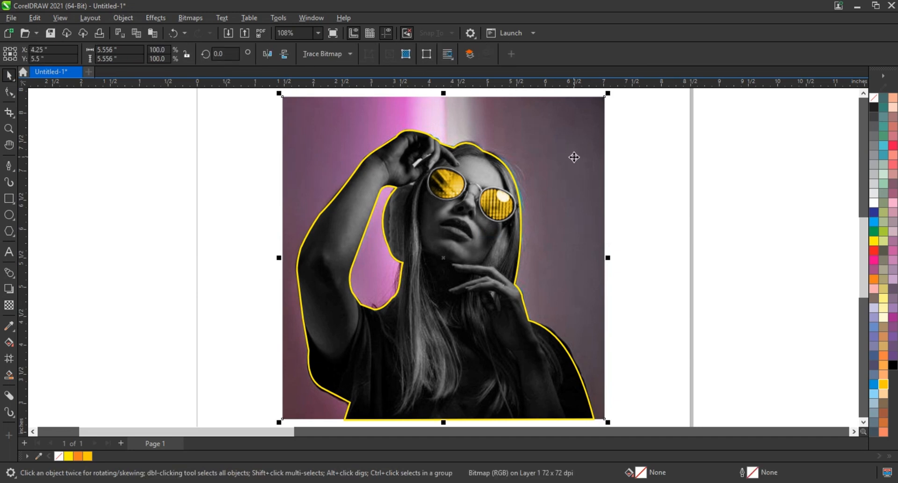
scroll(540, 201, down, 3)
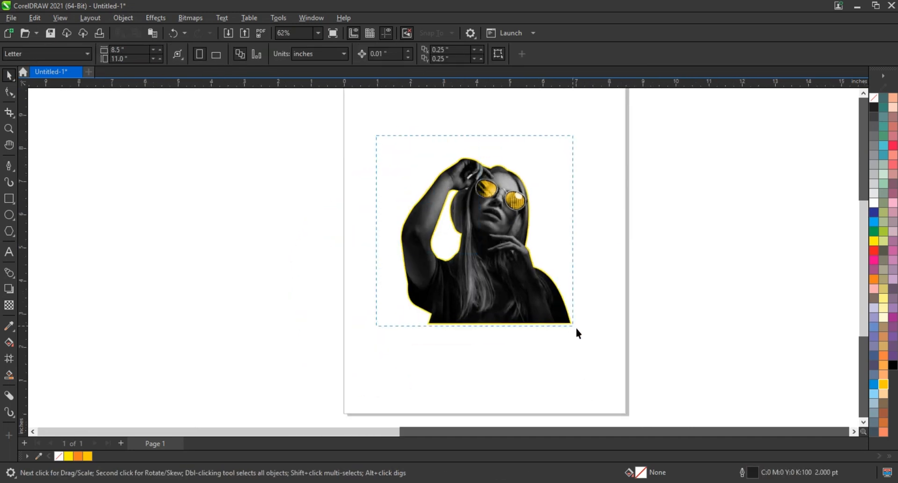
Remove the outline colour from both the woman's cutout and the lens curve
key(ctrl+a)
right_click(875, 100)
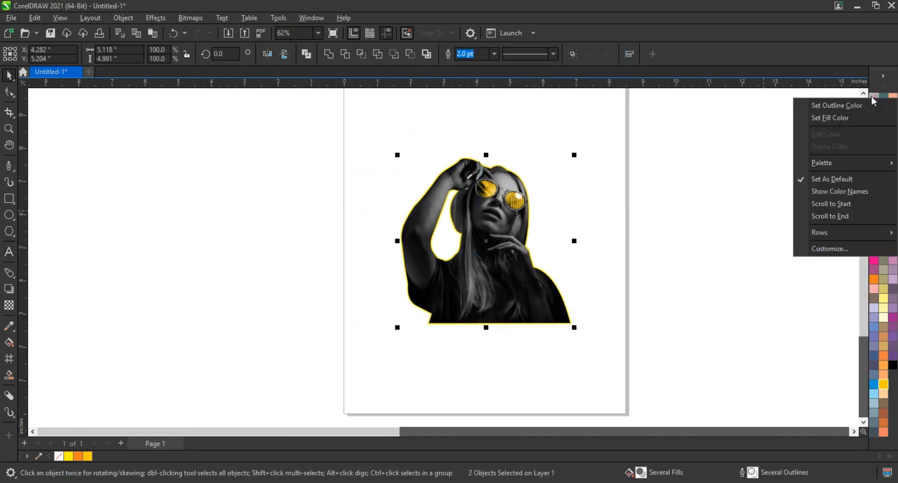
click(851, 106)
Move the dark texture image from the far right to just left of the page
scroll(524, 253, down, 3)
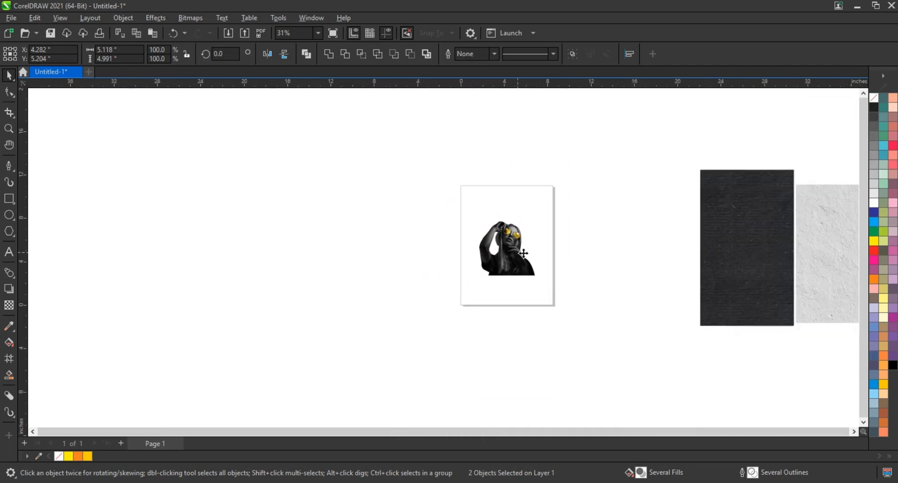
drag(753, 269, 413, 262)
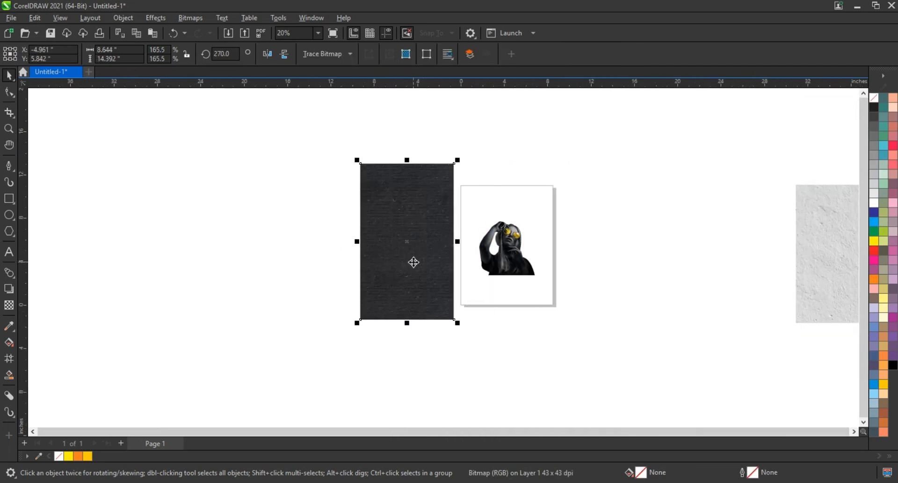
key(shift+F2)
Darken the texture image with an adjustment effect and shorten it from its top edge to about 12.5 inches high
click(159, 19)
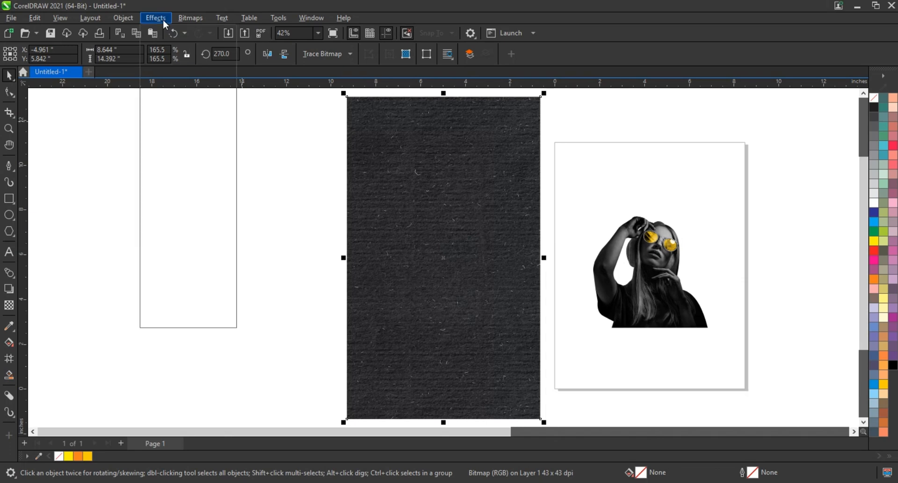
mouse_move(192, 45)
click(282, 157)
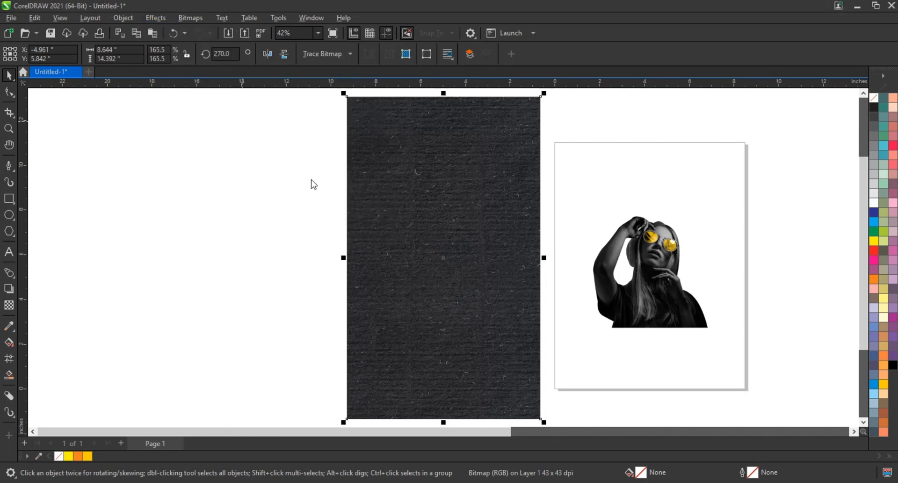
click(481, 272)
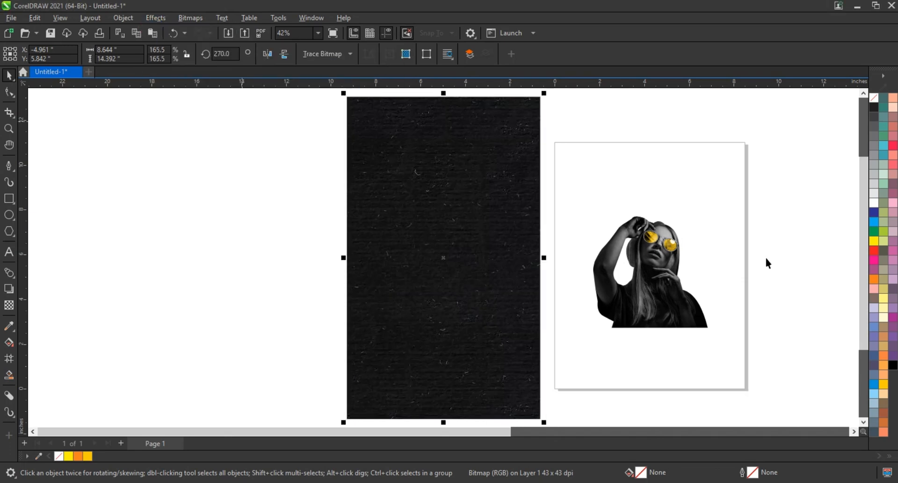
drag(446, 95, 445, 139)
Group the woman's cutout with the lenses and align the group to the bottom-left corner of the dark texture
click(587, 343)
drag(585, 341, 571, 336)
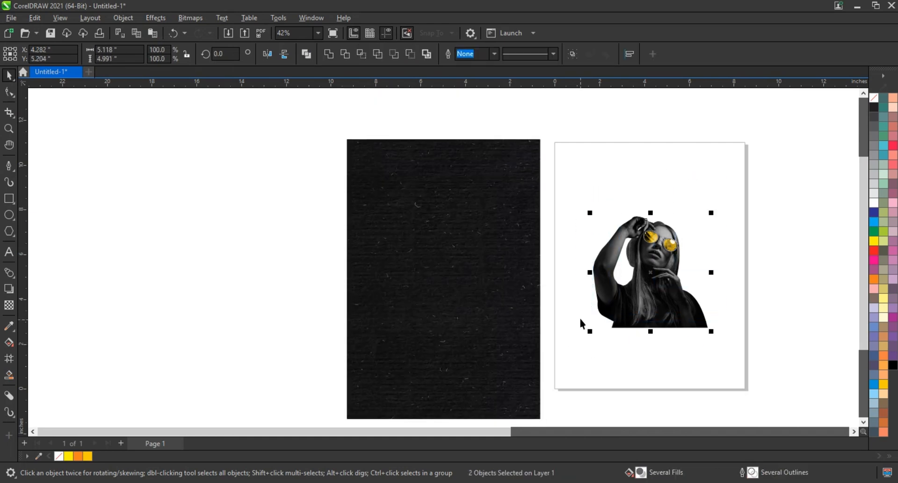
key(ctrl+g)
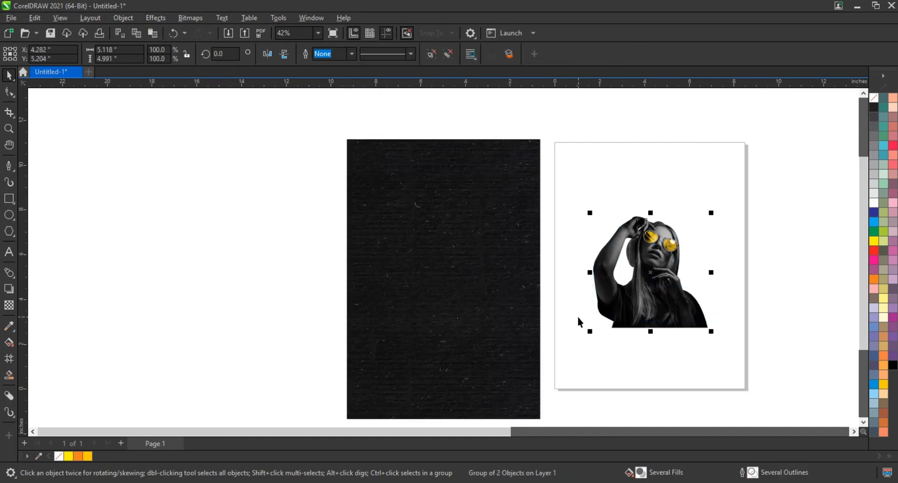
shift+click(485, 310)
key(b)
key(l)
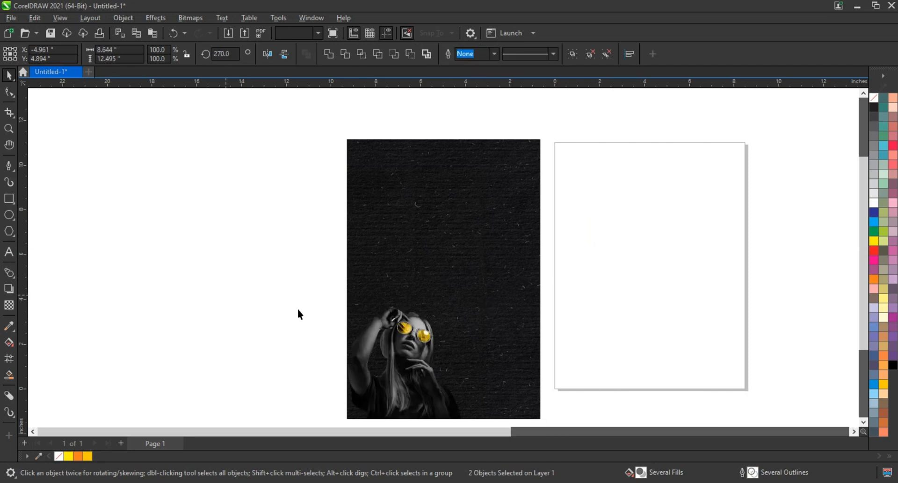
Enlarge the group of the woman and lenses from its bottom-left corner until she spans the dark texture's width
click(298, 310)
click(414, 349)
drag(462, 307, 546, 181)
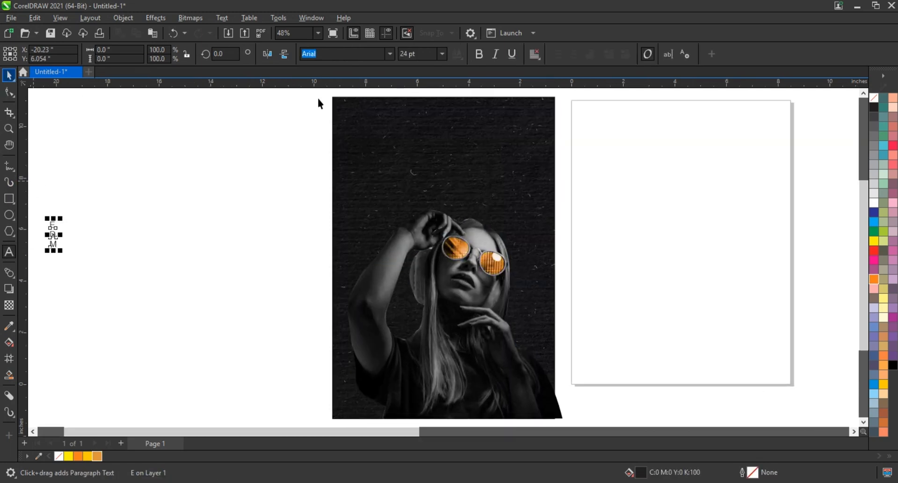
Set the stacked E D M text in the Swis721 Blk BT font and enlarge it to about 137 pt
click(391, 53)
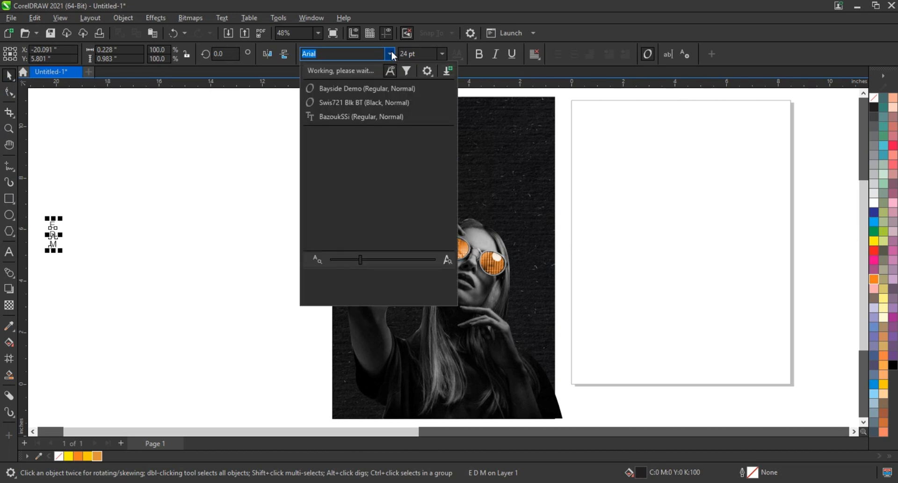
click(347, 106)
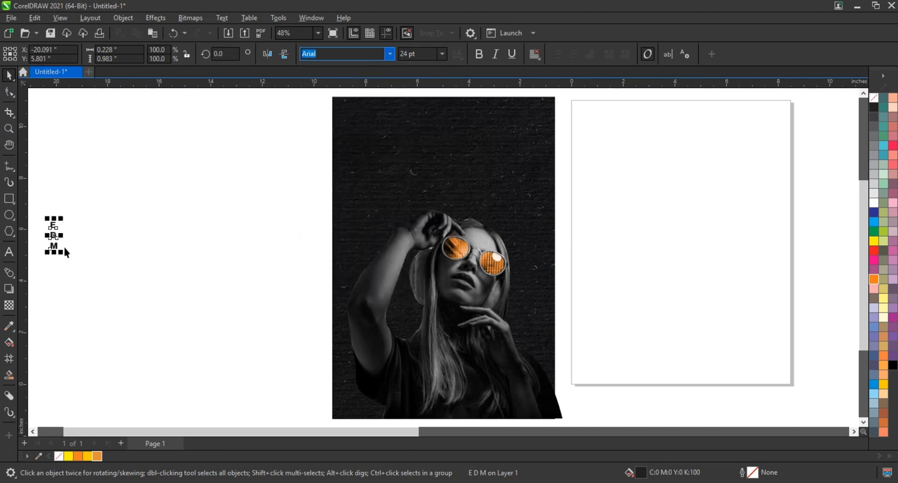
drag(66, 253, 186, 389)
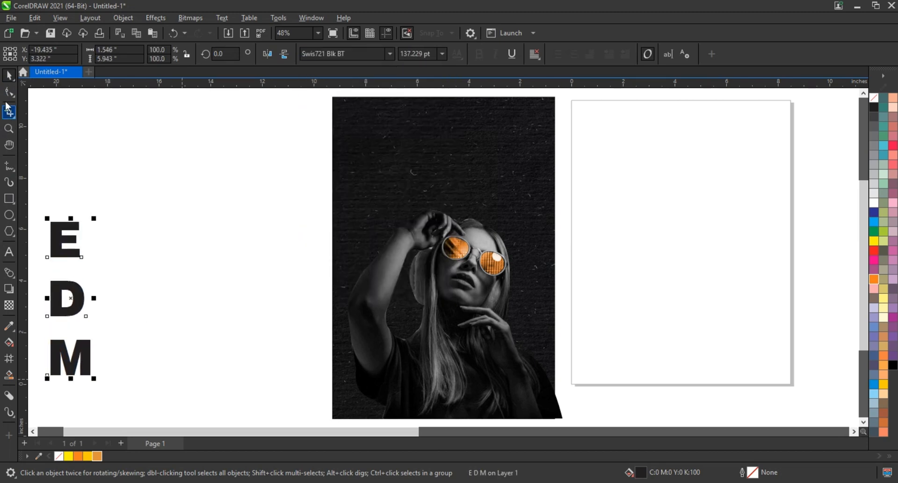
Tighten the line spacing of the stacked E D M text until the letters almost touch
click(9, 92)
drag(47, 379, 49, 318)
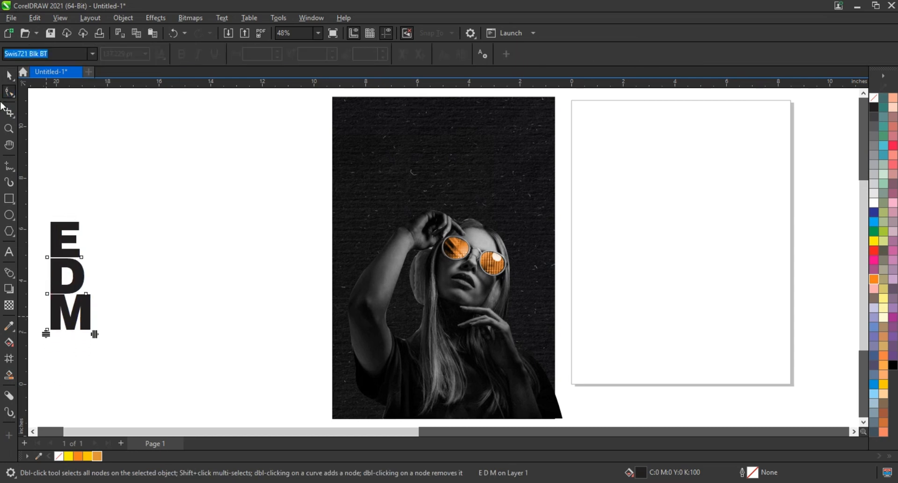
key(space)
Place the E D M text in white along the left side of the dark texture, enlarged to about 247 pt
drag(85, 295, 379, 321)
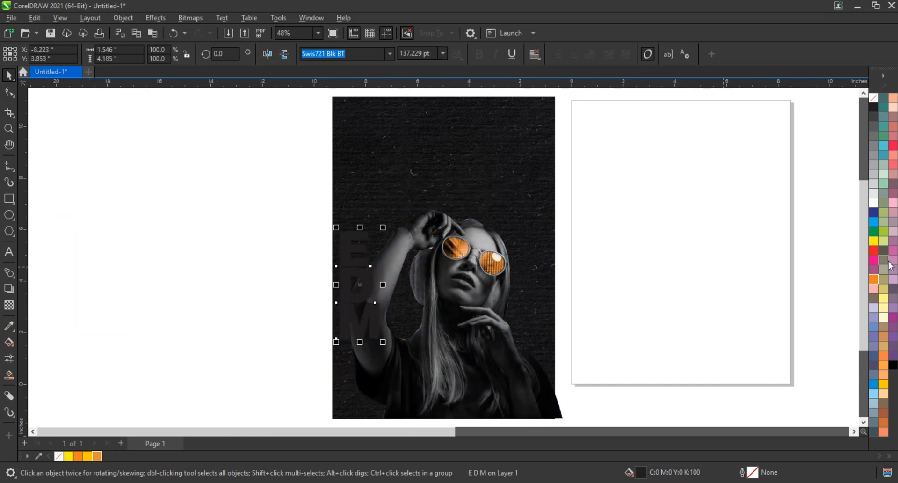
click(874, 206)
drag(384, 228, 434, 158)
drag(438, 146, 443, 142)
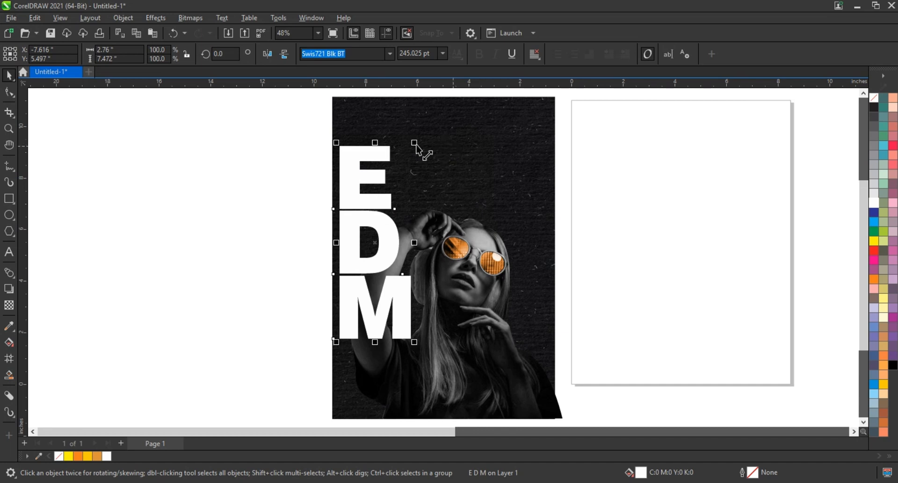
drag(416, 143, 418, 145)
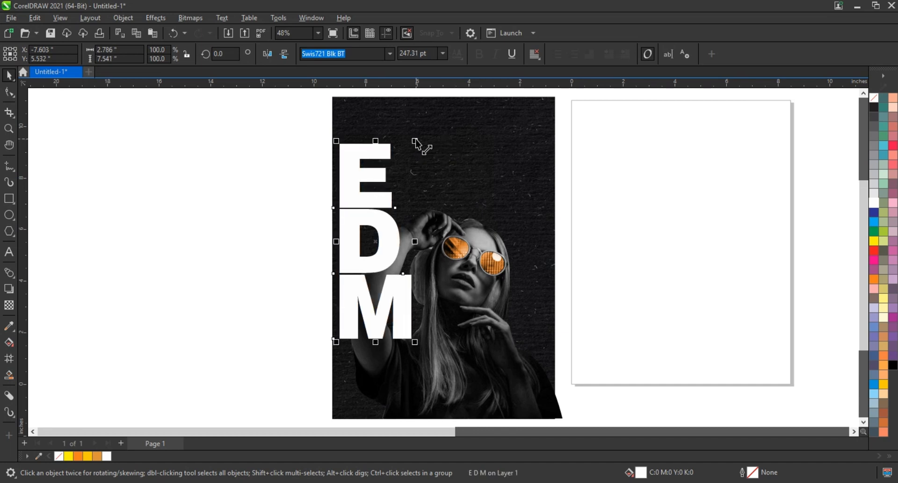
Break the E D M text apart into separate letters and convert them to curves
click(174, 209)
click(346, 206)
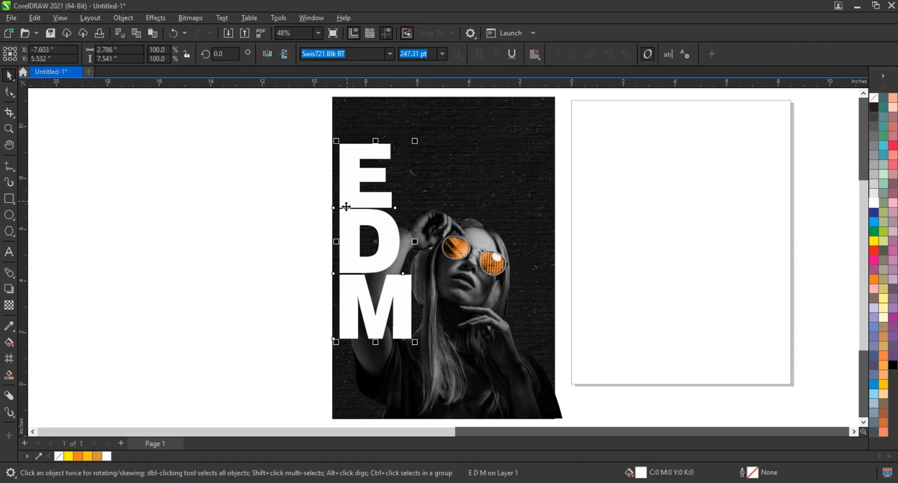
click(131, 18)
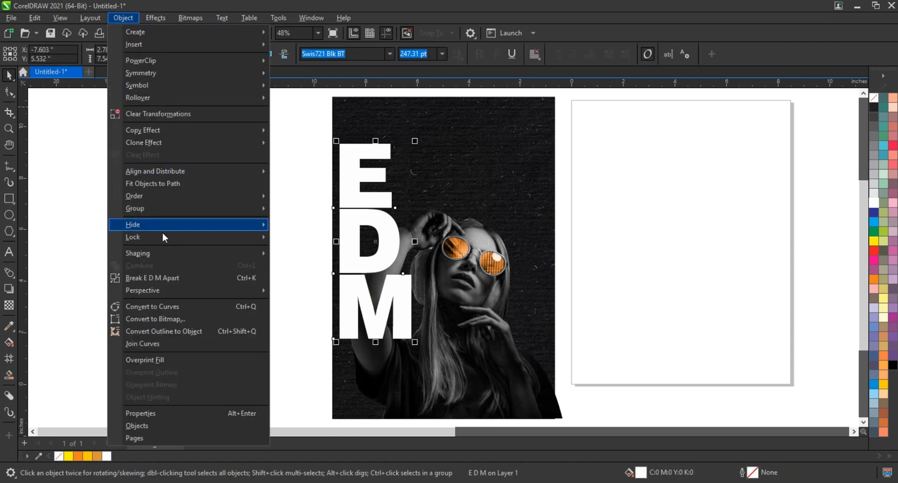
click(172, 277)
click(340, 229)
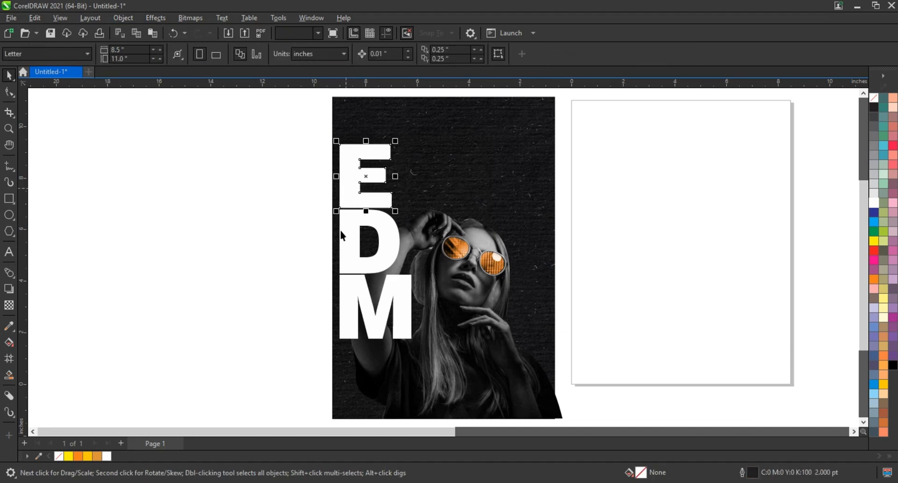
key(ctrl+q)
click(354, 290)
key(ctrl+q)
Send the letter D behind the woman's cutout so her raised arm overlaps it
click(352, 265)
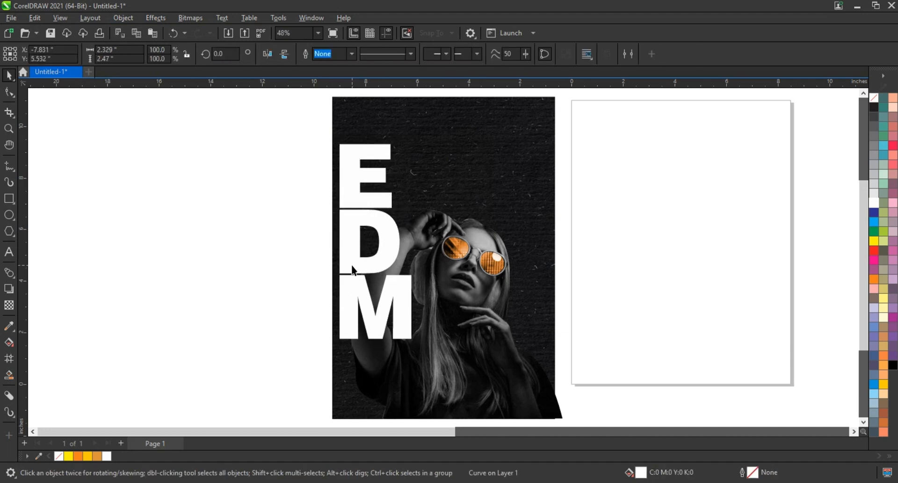
key(ctrl+Page_Down)
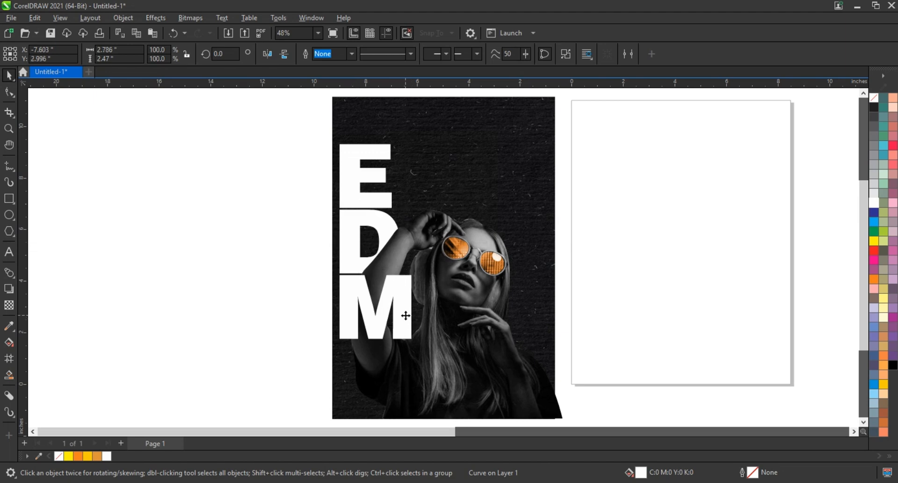
click(364, 271)
scroll(361, 270, up, 4)
scroll(357, 265, down, 2)
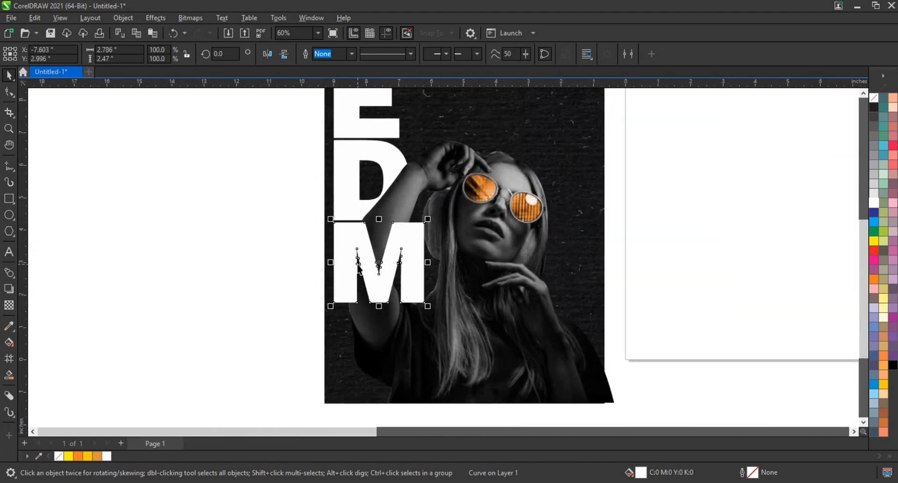
Enlarge the three letters together from their bottom-left corner to about 3.05 by 8.24 inches
drag(305, 116, 418, 307)
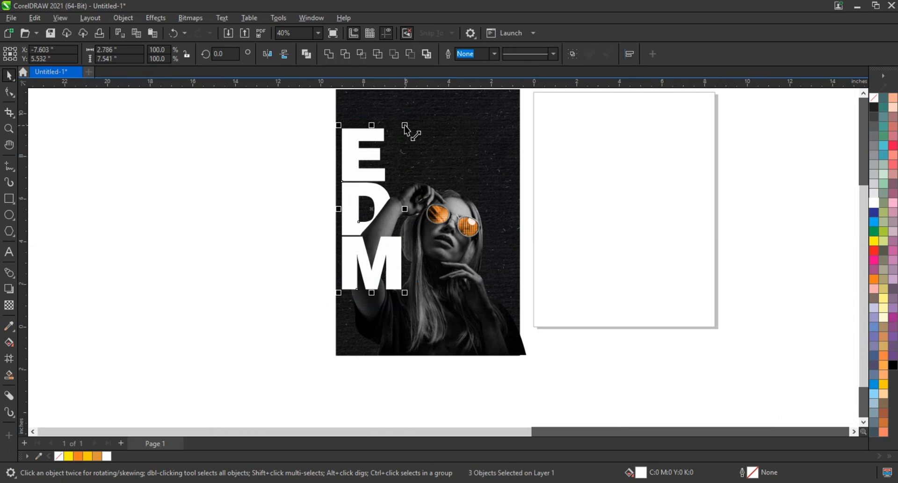
drag(406, 125, 416, 110)
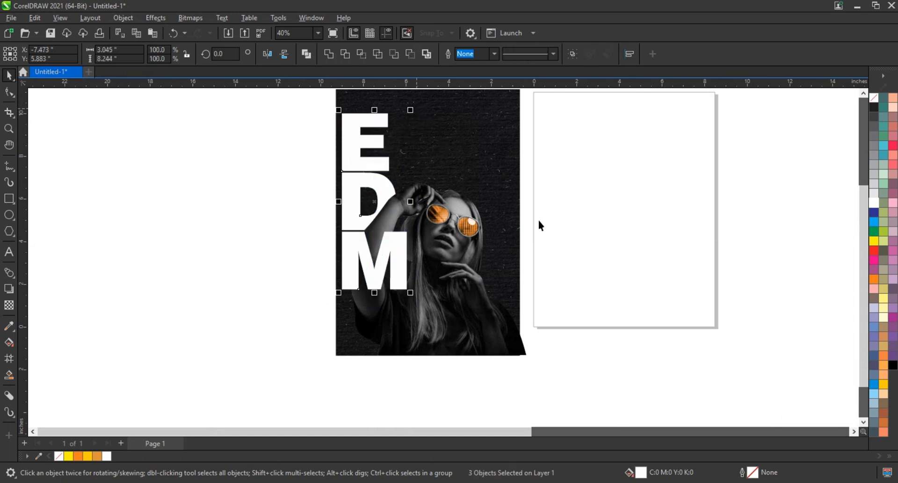
click(542, 240)
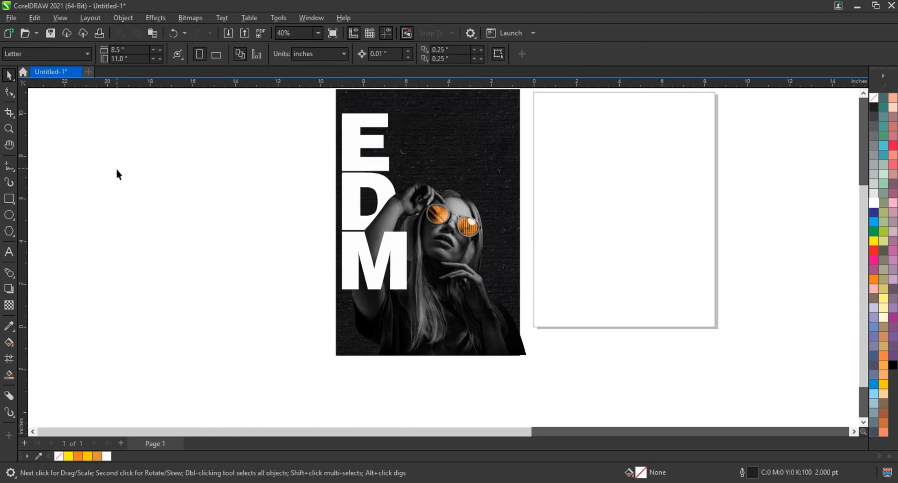
Remove the fill from the letter M and give it a white outline to reveal the woman beneath
click(9, 129)
drag(280, 149, 532, 319)
click(11, 75)
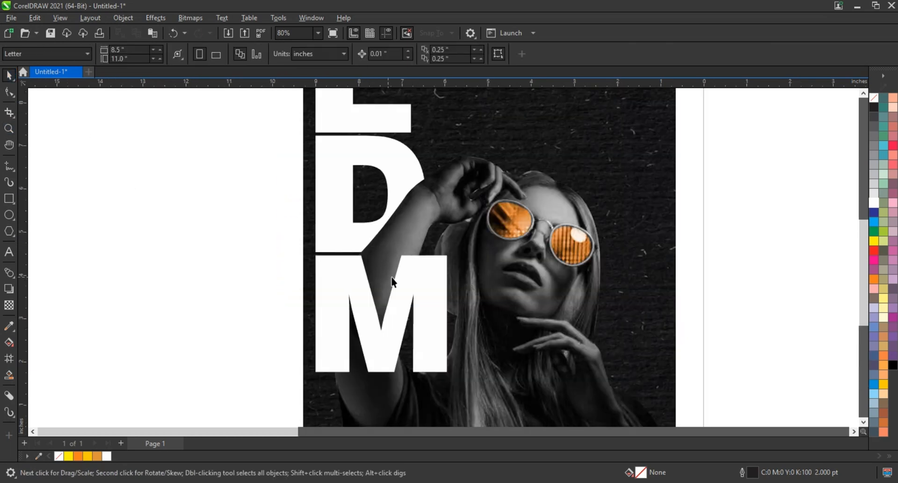
click(405, 277)
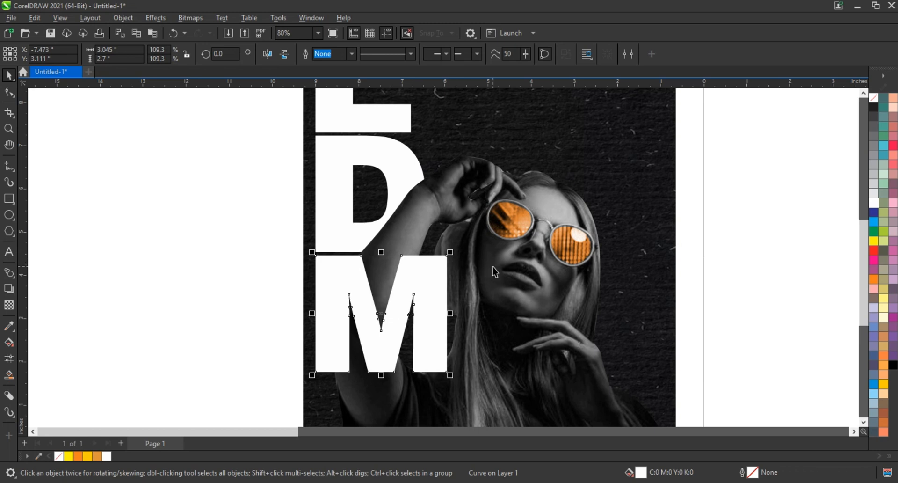
click(8, 129)
drag(273, 170, 636, 393)
click(9, 75)
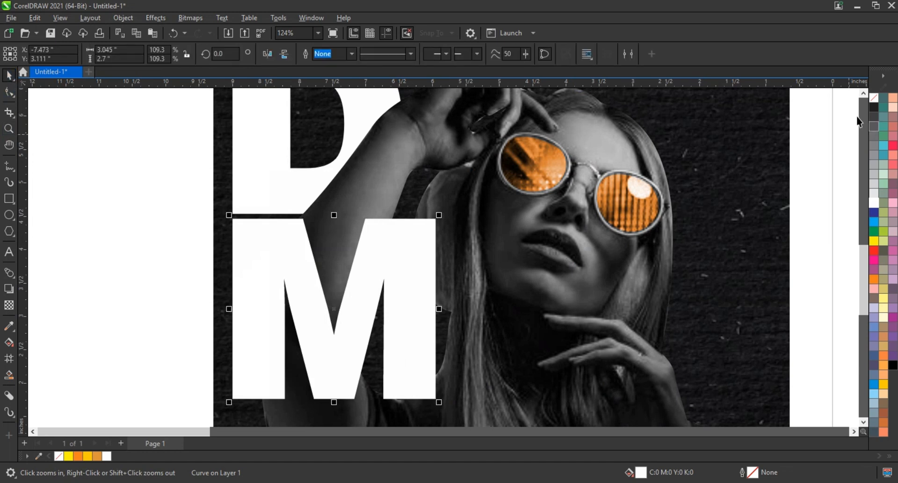
click(874, 98)
right_click(874, 205)
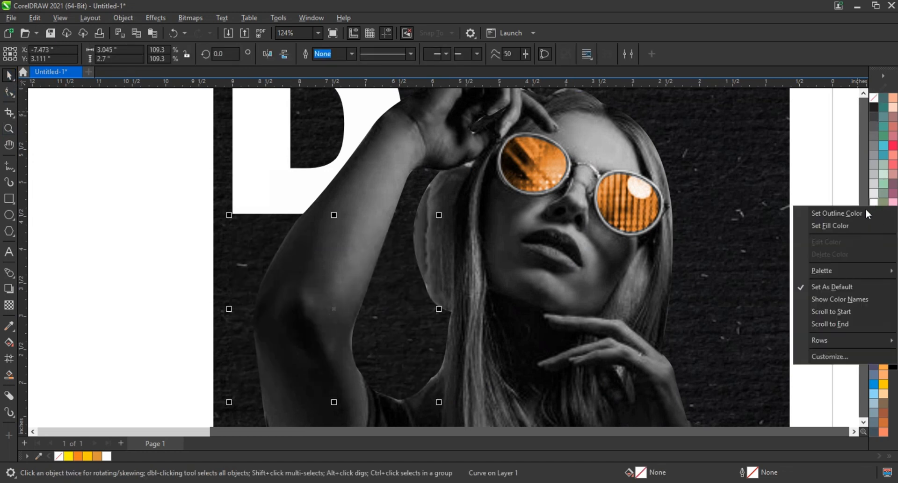
click(813, 215)
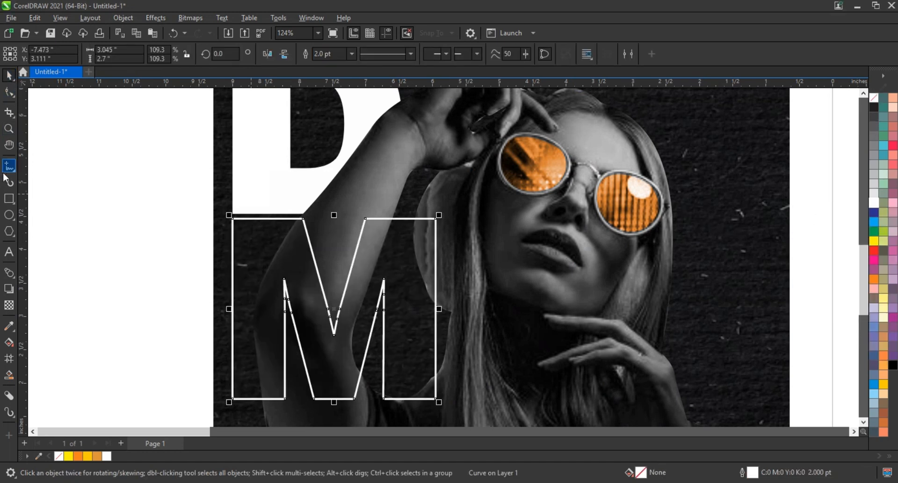
Draw a closed straight-edged shape about 1.42 by 3.39 inches along the woman's hair and shoulder, overlapping the M's right edge
key(F5)
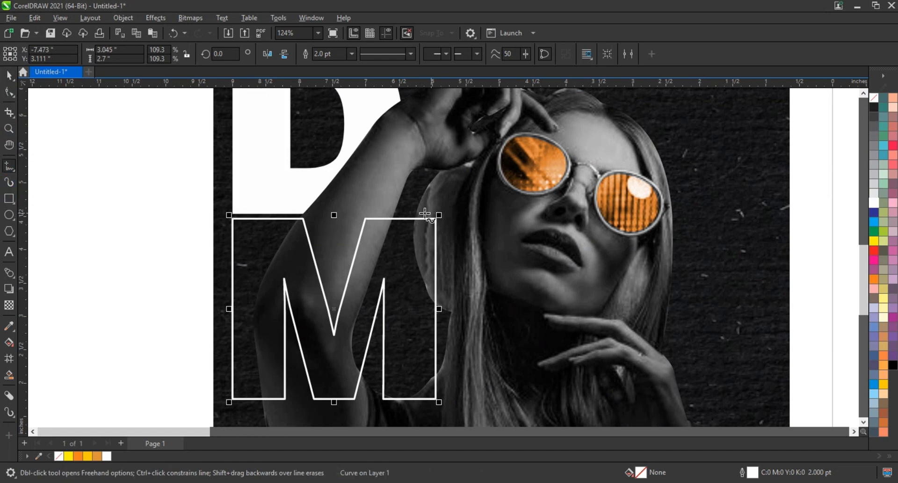
drag(418, 213, 439, 308)
double_click(437, 373)
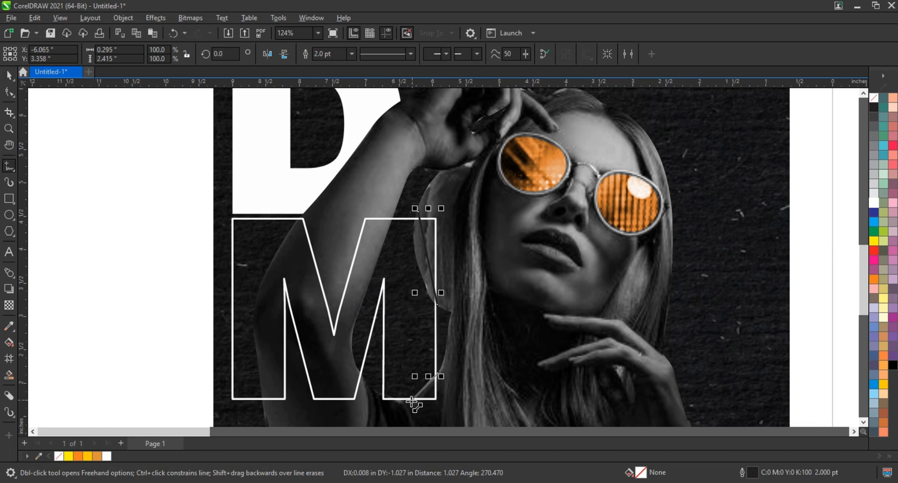
double_click(408, 402)
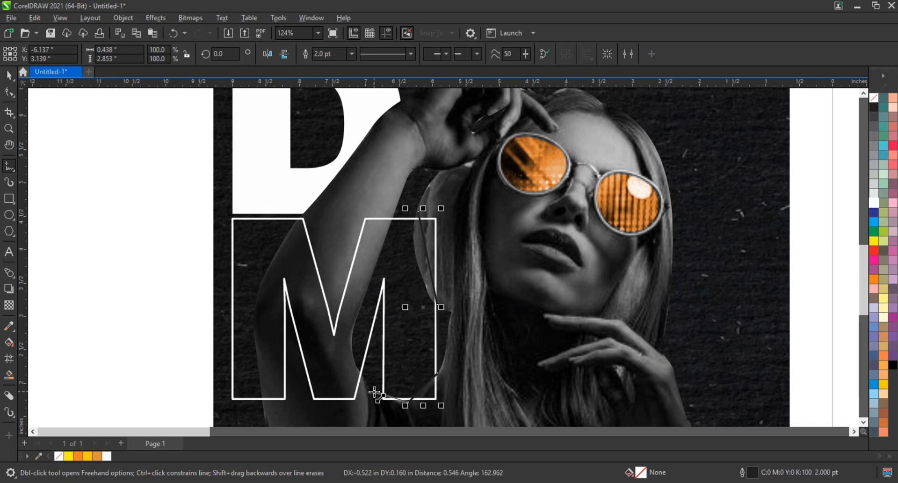
double_click(374, 391)
double_click(374, 414)
double_click(470, 416)
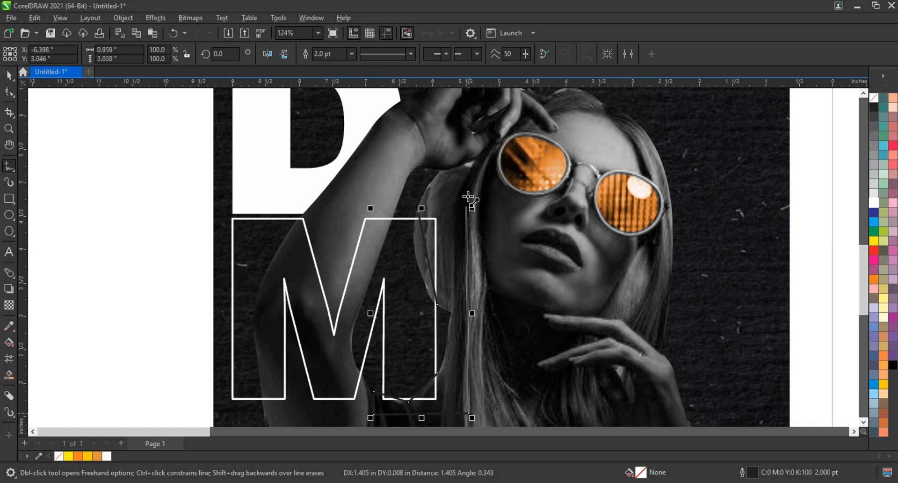
double_click(468, 189)
click(419, 212)
Convert the drawn shape's segments to curves and bend its left and lower edges to follow the woman's silhouette
click(9, 91)
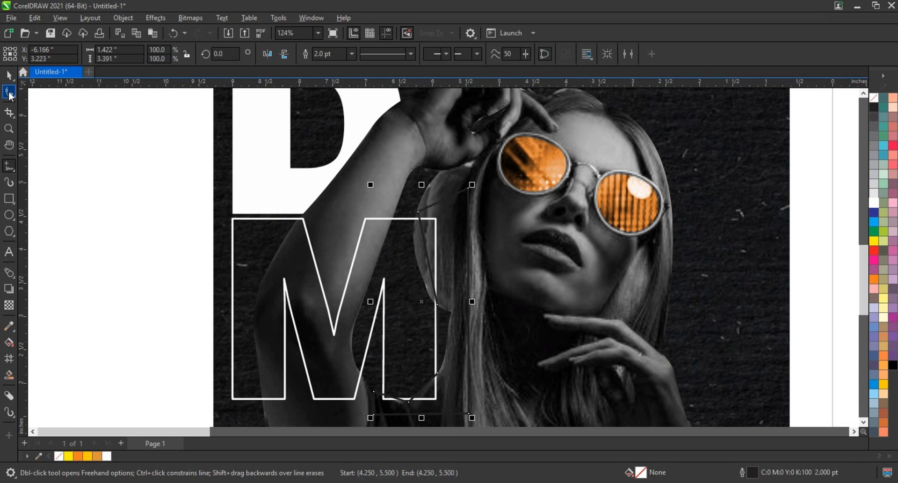
scroll(498, 422, down, 1)
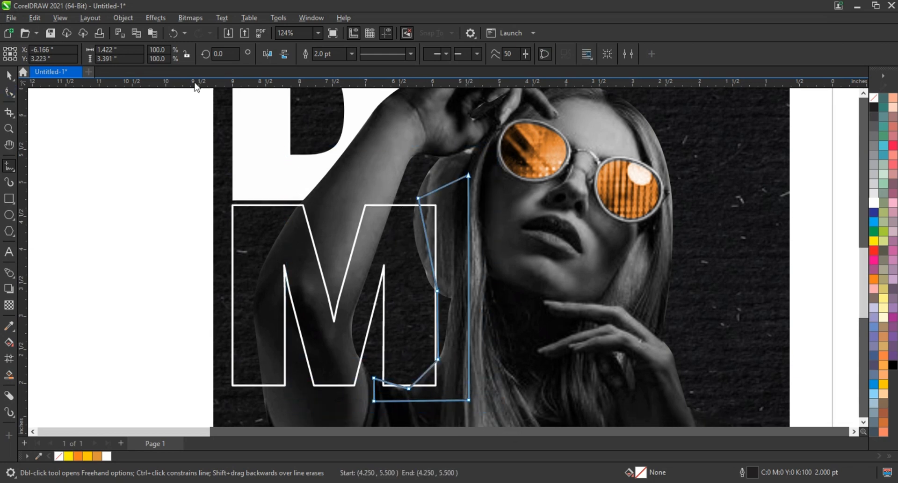
drag(357, 150, 486, 420)
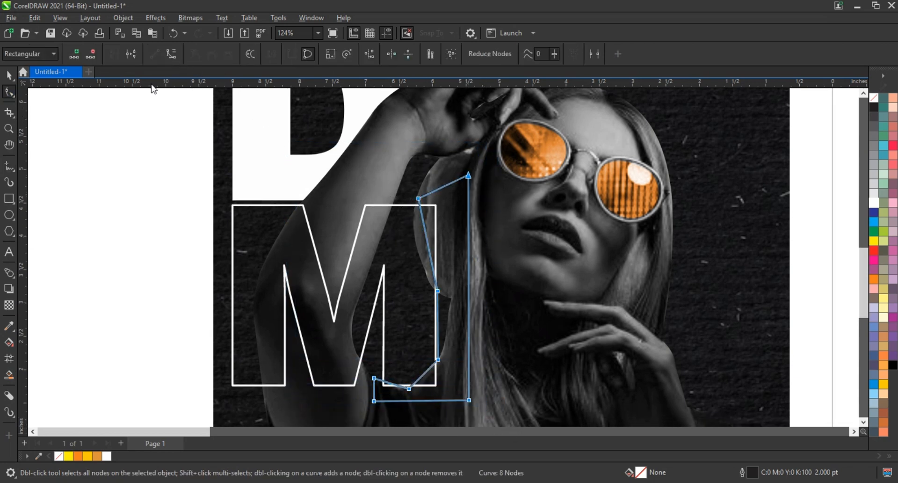
drag(425, 246, 418, 245)
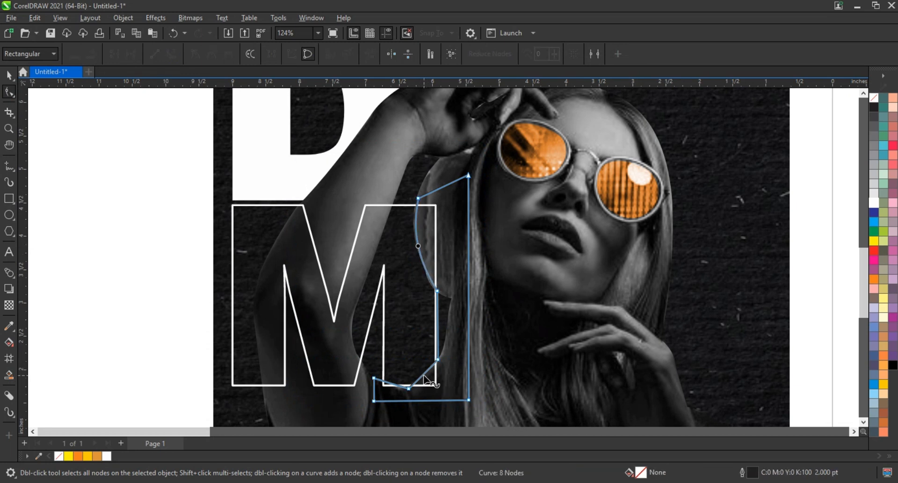
drag(423, 374, 394, 384)
Trim the letter M with the drawn shape and delete the shape
click(9, 77)
shift+click(388, 205)
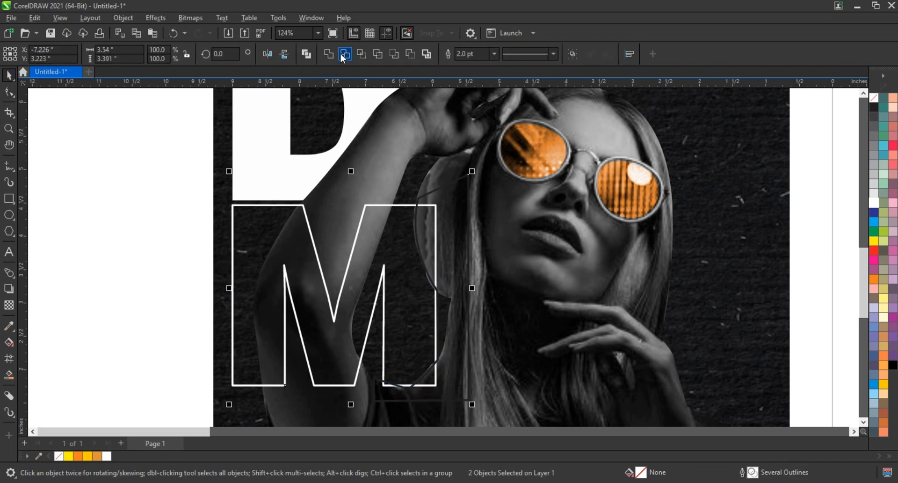
click(451, 191)
key(Delete)
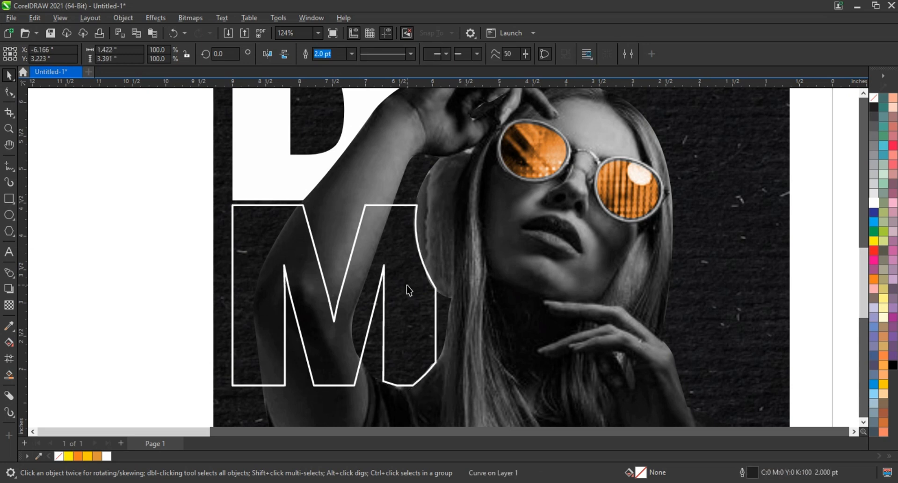
Fill the trimmed letter M with white and remove its outline
click(435, 291)
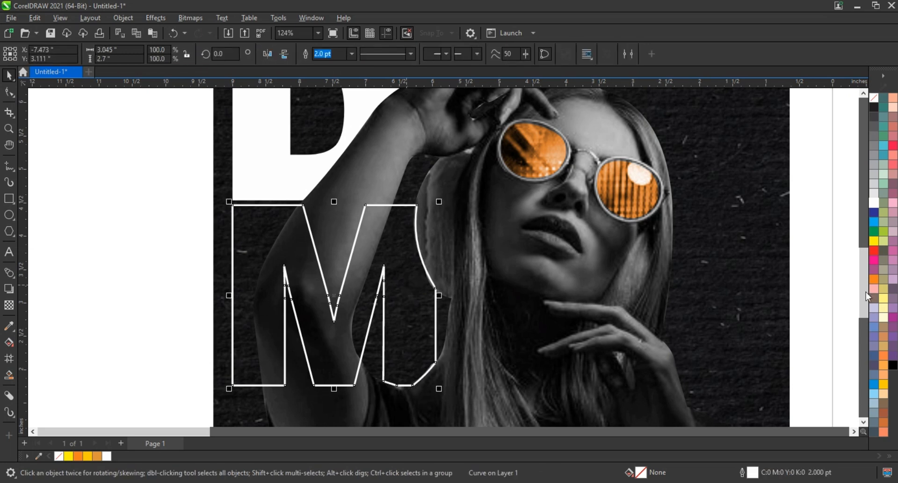
click(873, 203)
right_click(874, 100)
key(Escape)
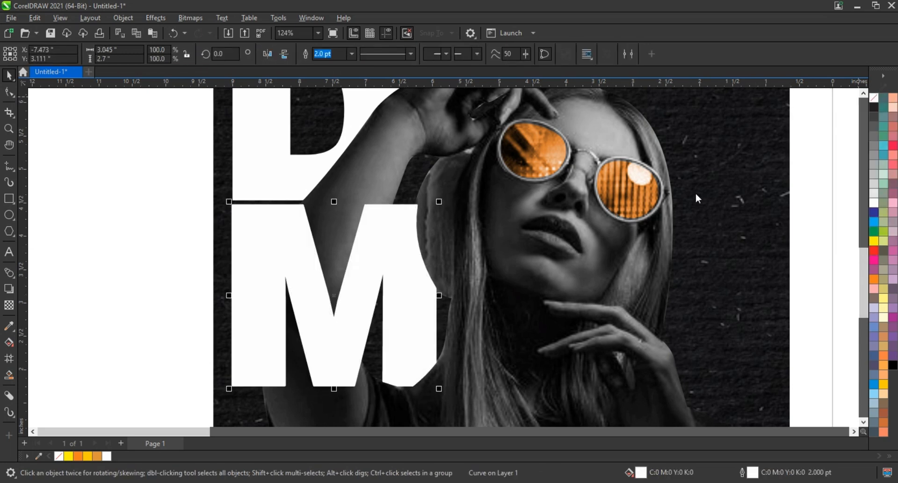
scroll(695, 193, down, 5)
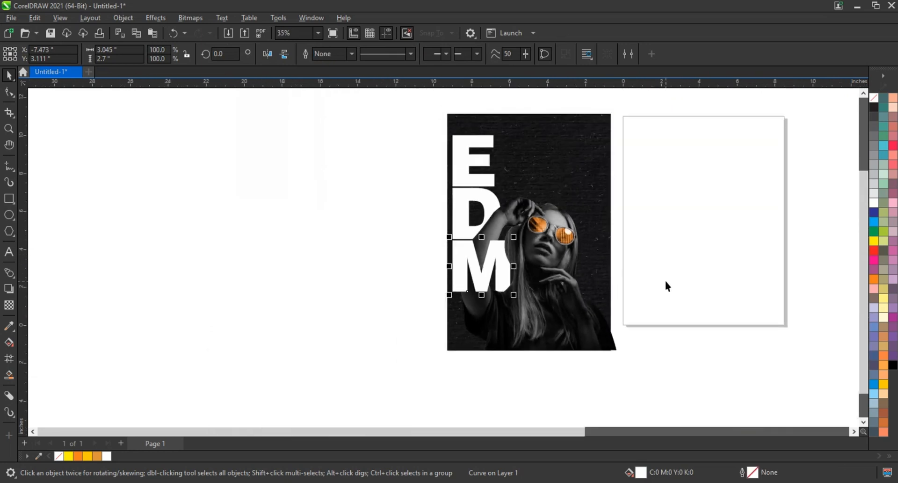
Bring the light gray plaster texture image next to the poster, over the blank page
click(628, 291)
scroll(628, 290, down, 2)
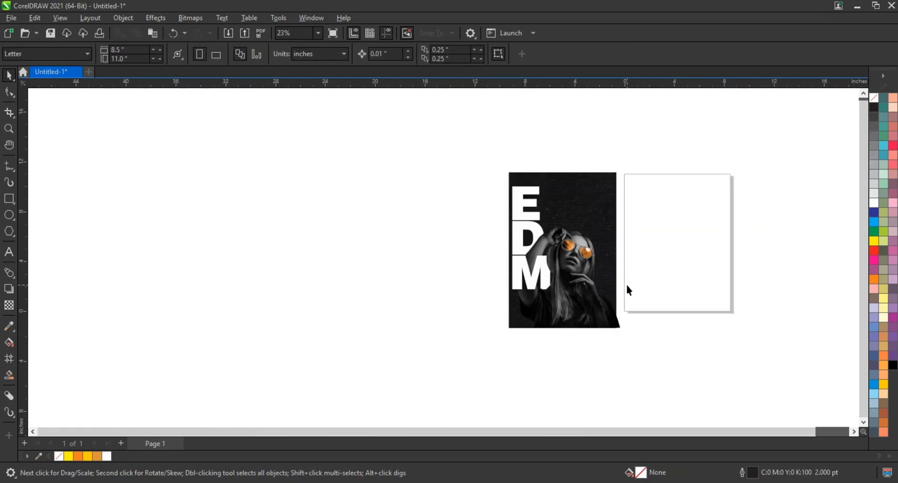
key(F4)
drag(691, 290, 267, 279)
drag(429, 151, 351, 212)
key(F4)
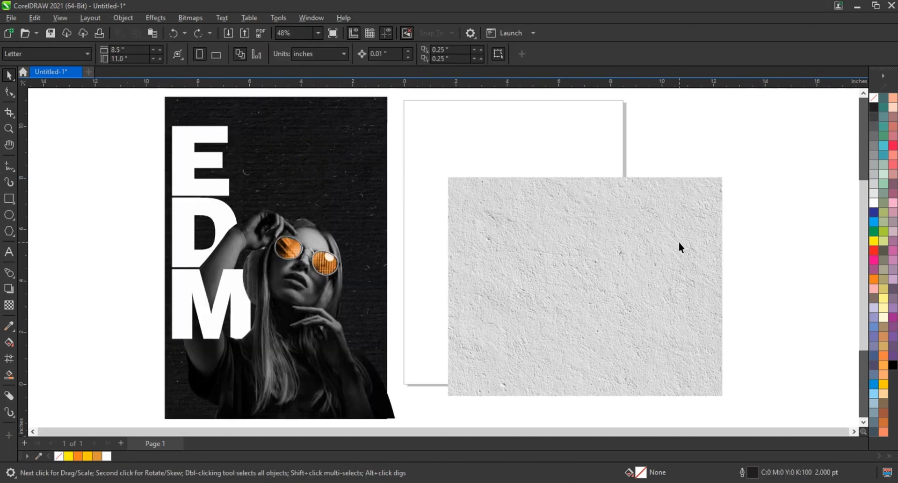
Place the plaster texture inside each of the letters E, D and M with PowerClip, leaving no loose texture image
click(680, 245)
click(182, 160)
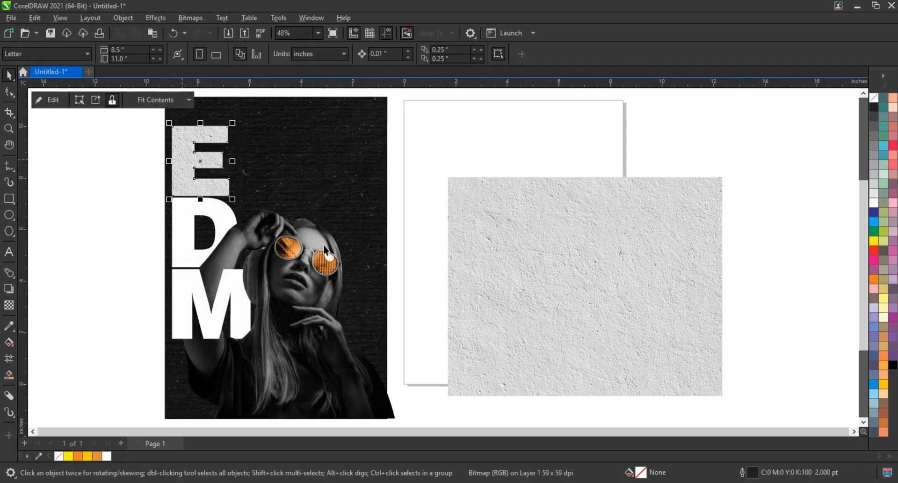
click(562, 304)
click(180, 216)
click(546, 323)
click(191, 285)
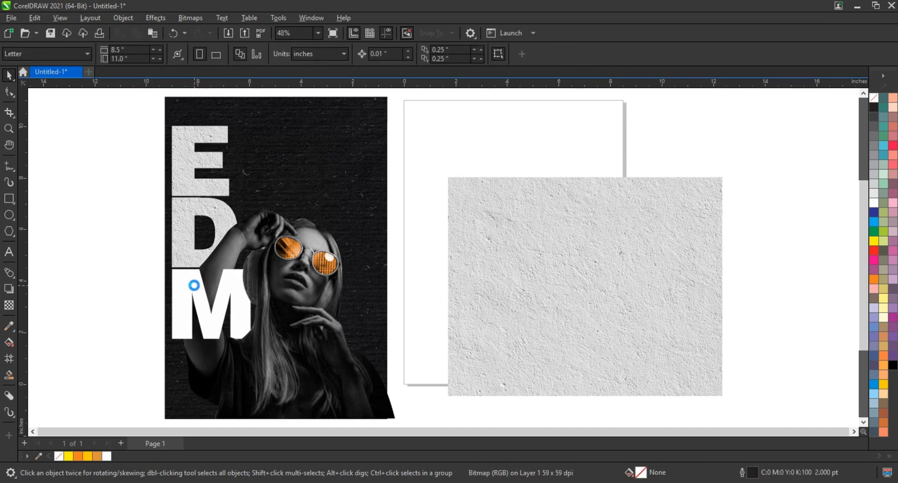
click(119, 307)
scroll(447, 262, down, 2)
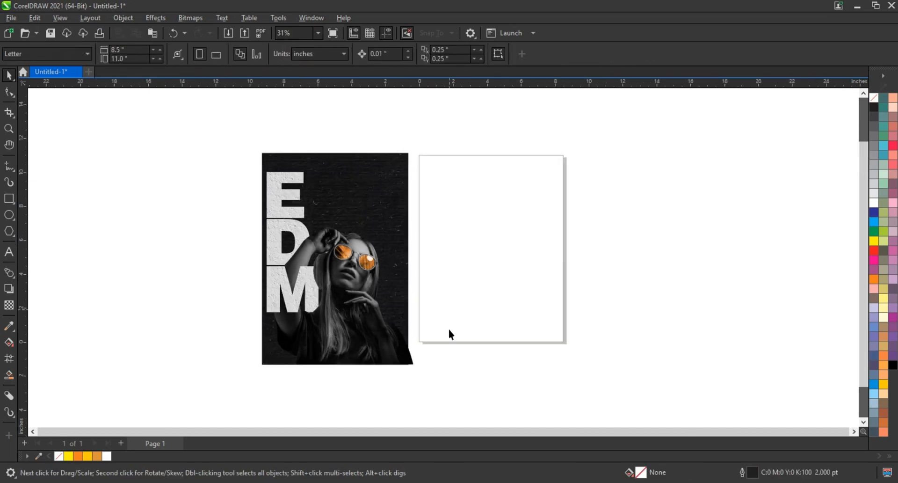
Draw a circle about 4.76 inches in diameter around the woman's head on the poster
click(8, 128)
drag(245, 125, 490, 384)
click(9, 215)
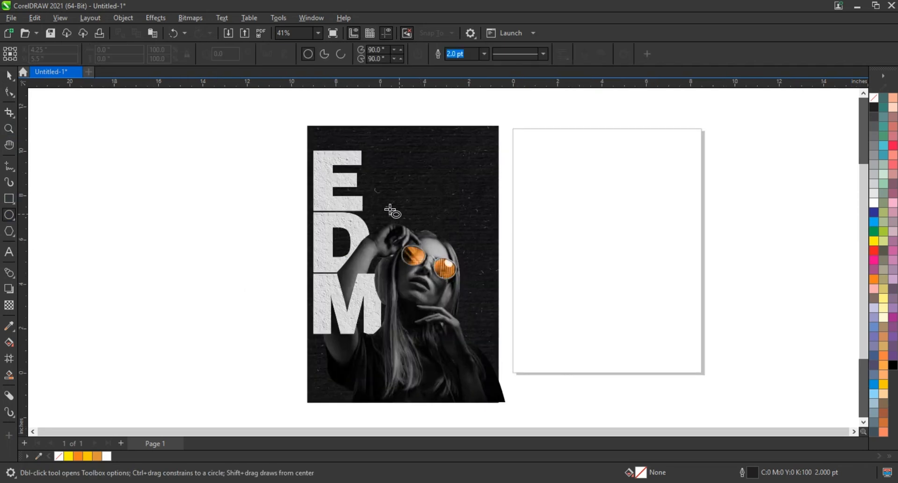
drag(384, 192, 443, 301)
Fill the circle with orange (C0 M60 Y100 K0) and send it behind the woman, in front of the dark background
click(8, 76)
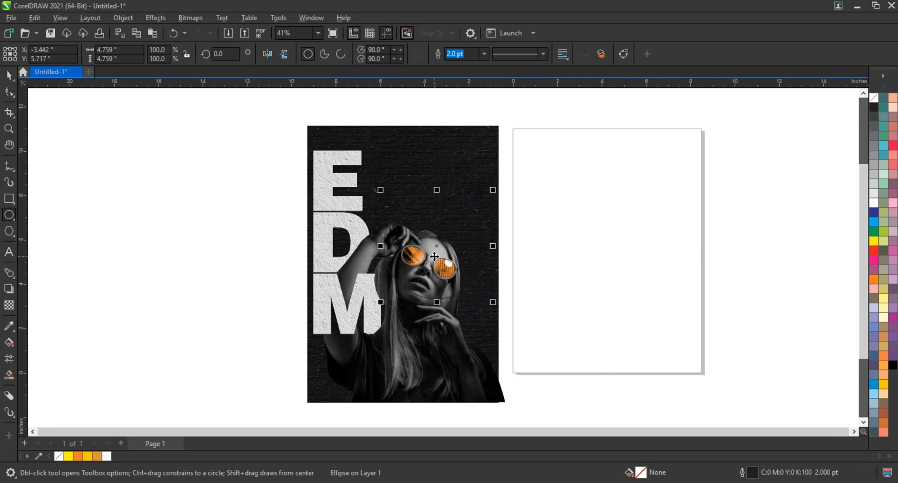
click(874, 280)
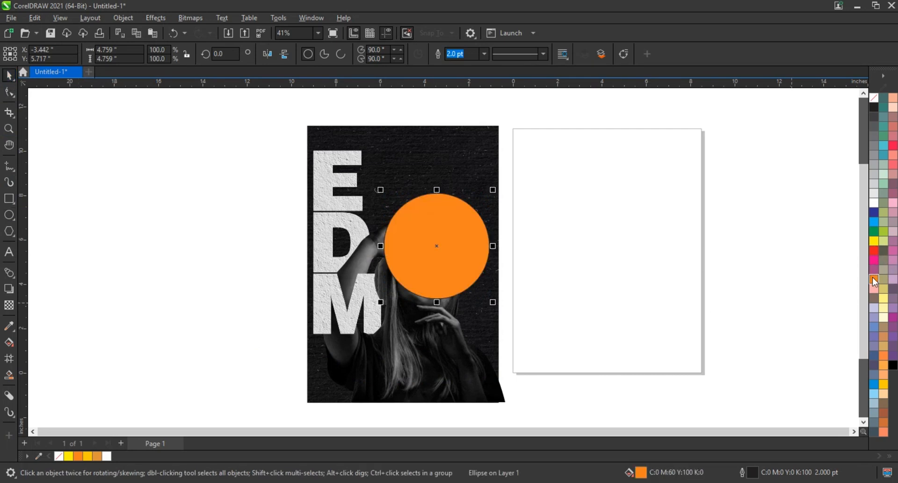
key(shift+Page_Down)
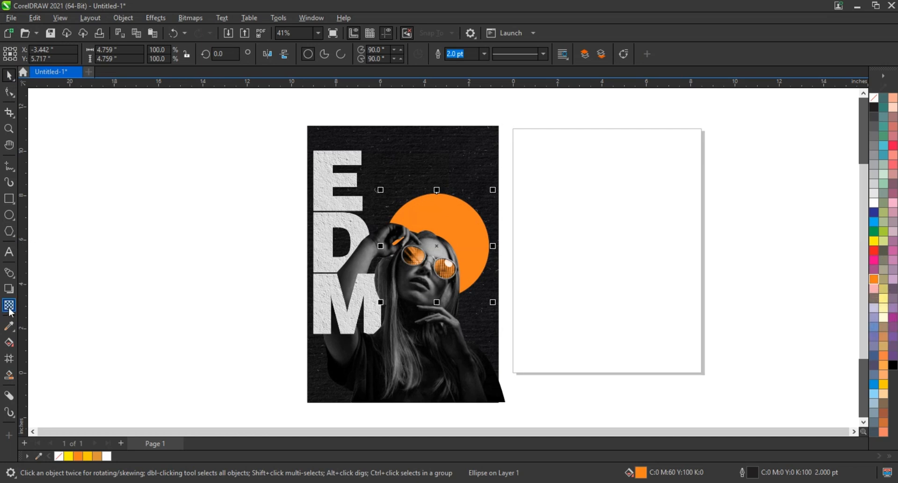
Apply a linear fountain fill to the circle, fading vertically from orange at its top to white at its bottom
click(9, 342)
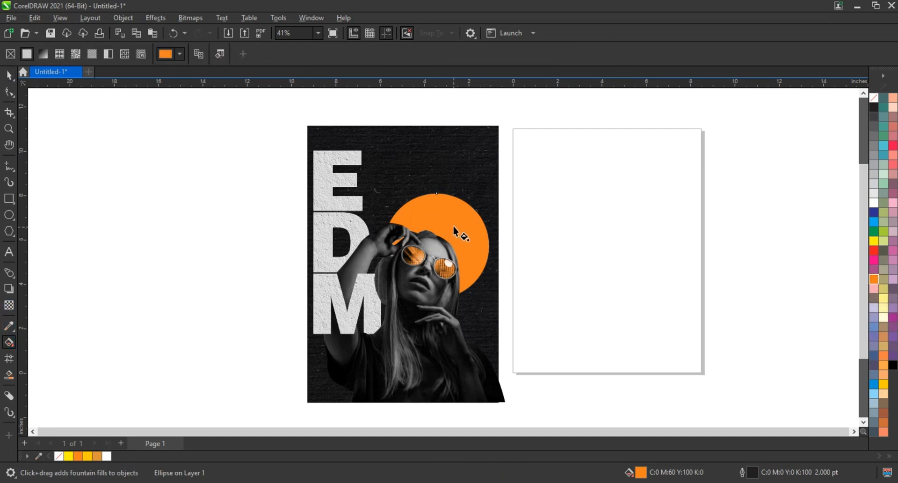
drag(447, 216, 448, 277)
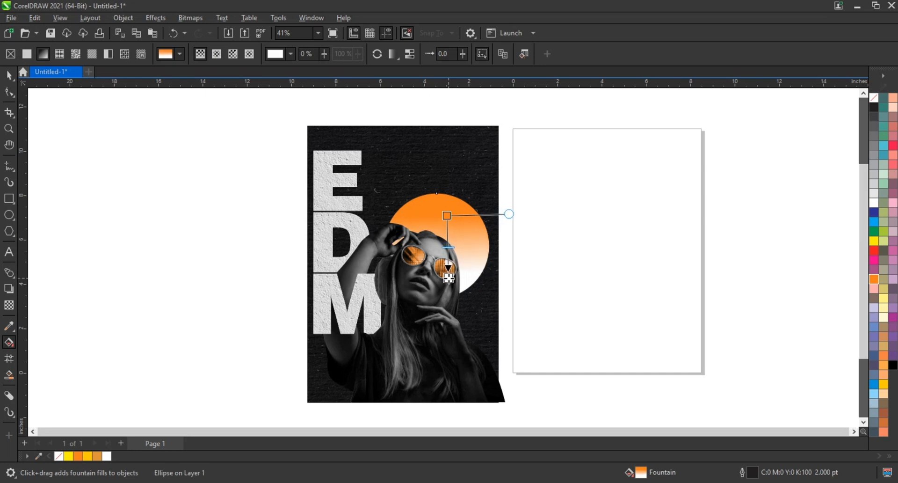
drag(447, 216, 447, 213)
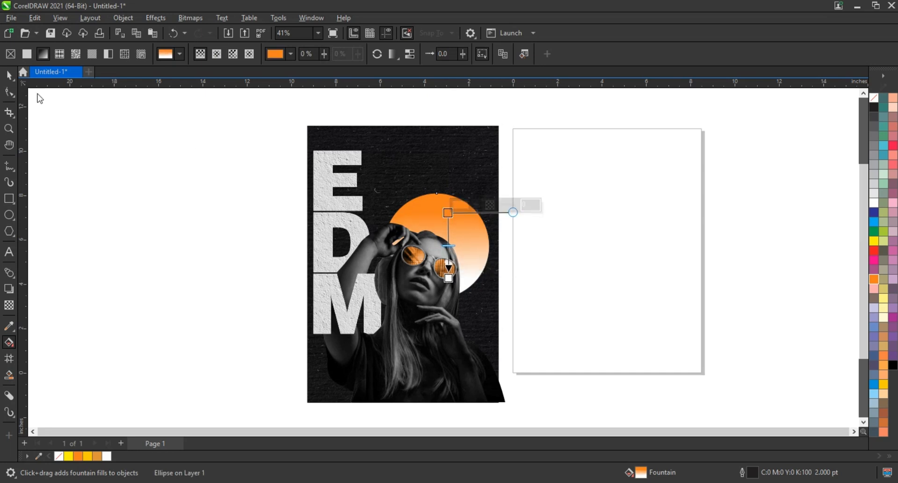
click(7, 76)
Examine the whole poster composition in full-screen preview
click(268, 149)
drag(254, 121, 513, 406)
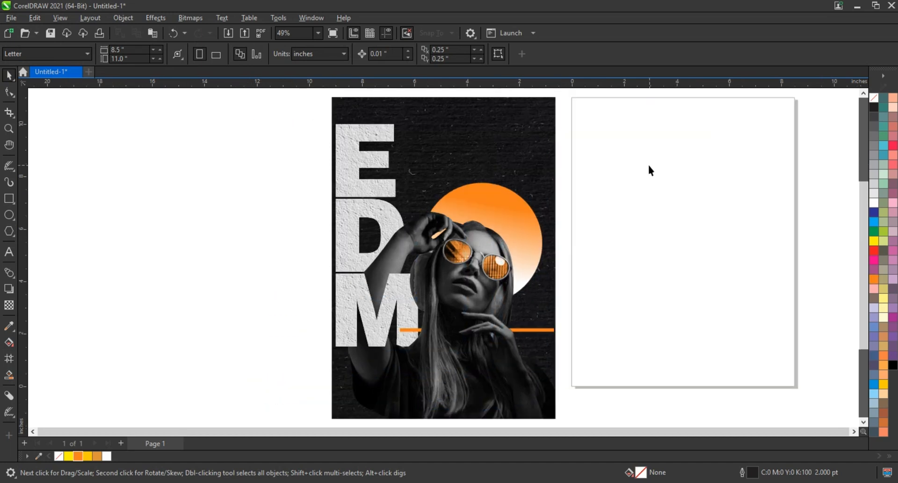
scroll(611, 165, down, 1)
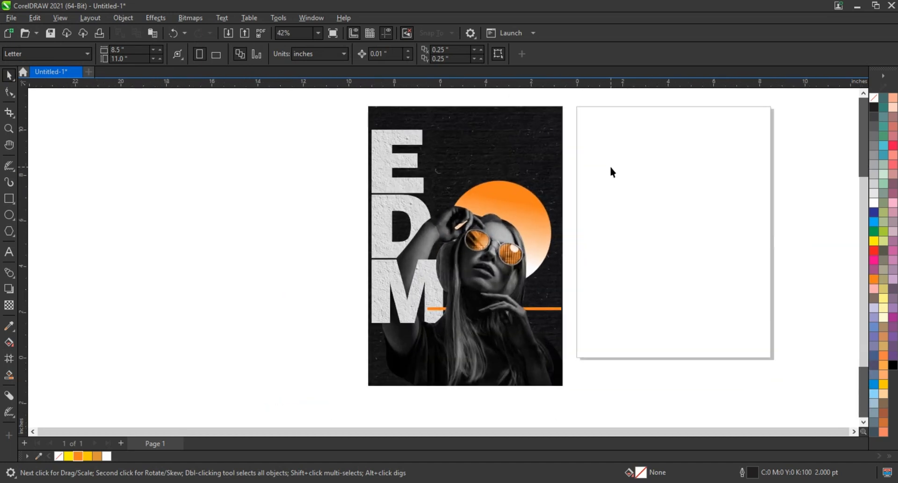
key(F9)
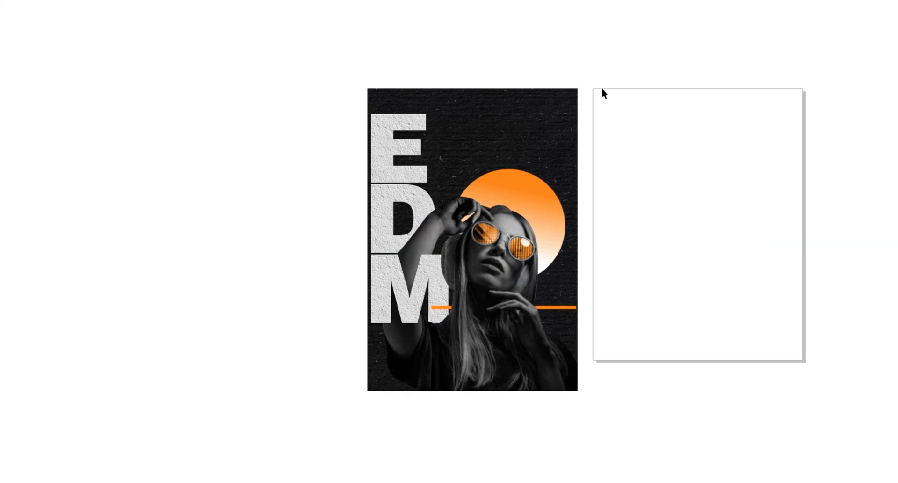